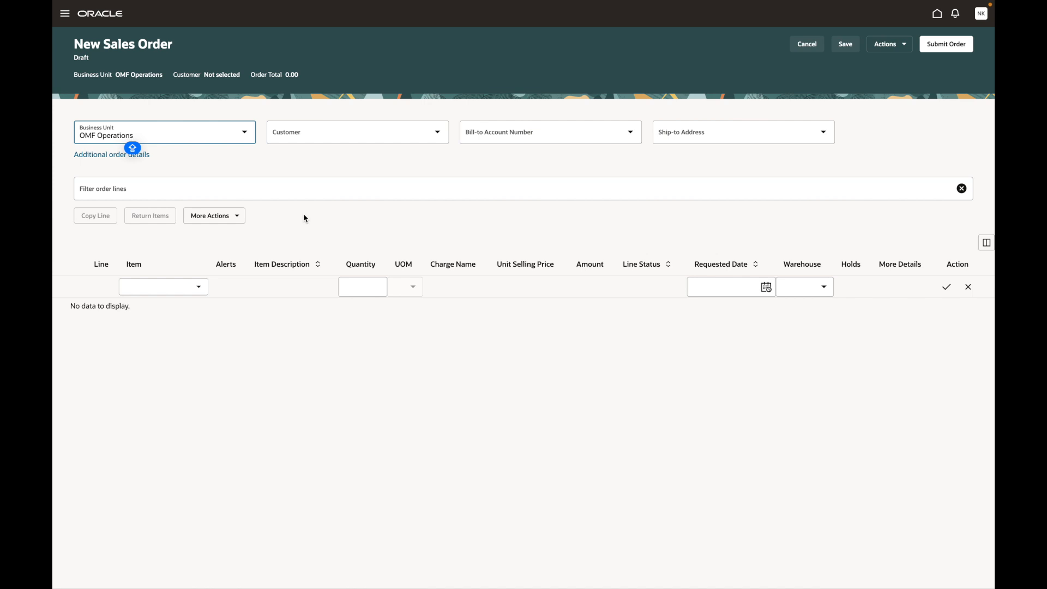
Step: Set the sales order's business unit to Vision Operations and its order type to Standard Orders
{"action": "left_click", "coordinate": [231, 131]}
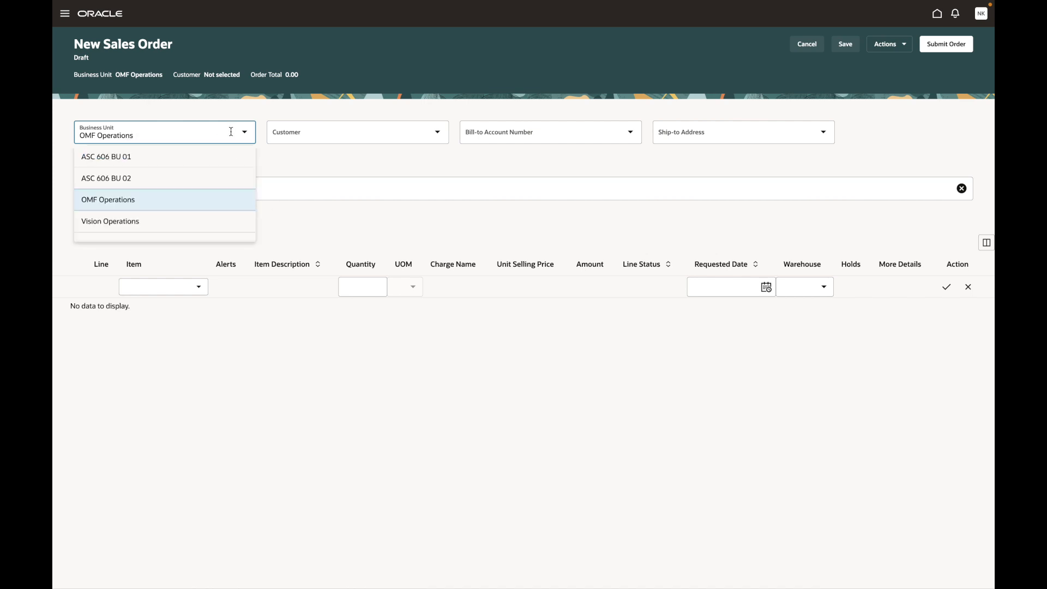
{"action": "left_click", "coordinate": [203, 220]}
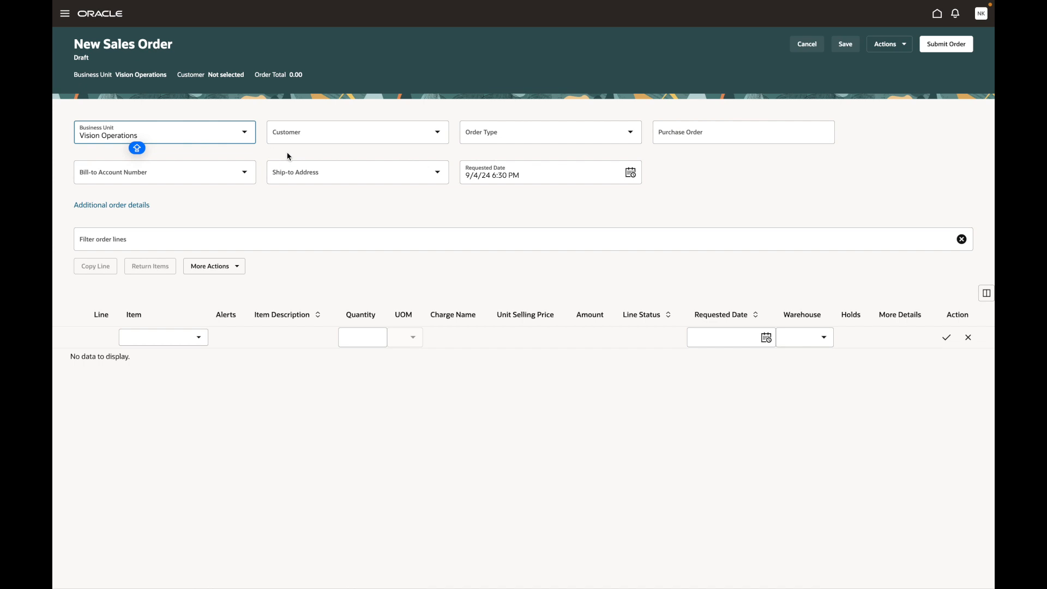
{"action": "left_click", "coordinate": [500, 134]}
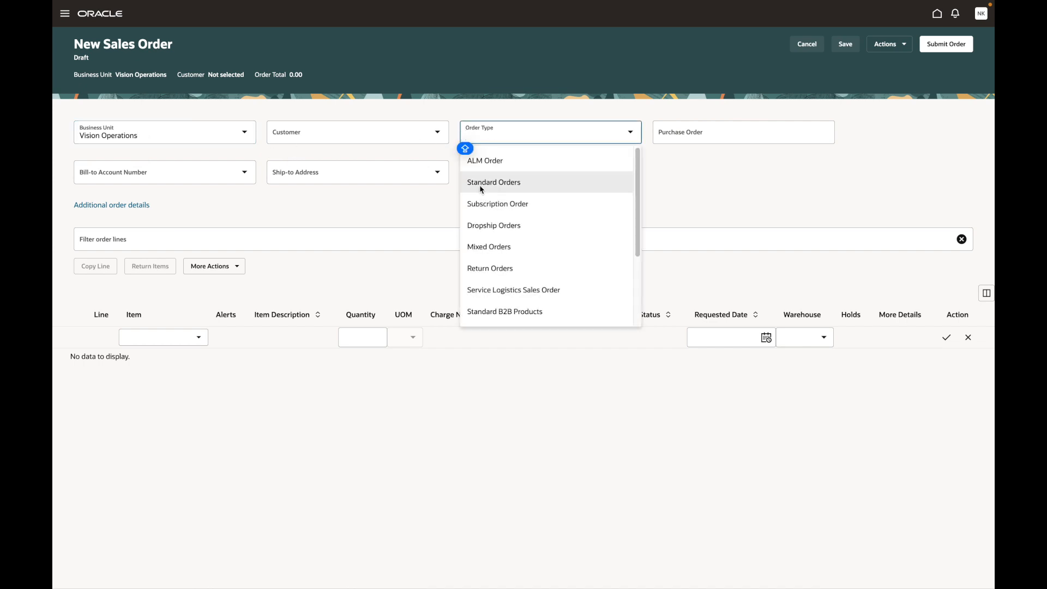
{"action": "left_click", "coordinate": [481, 186]}
{"action": "key", "text": "Tab"}
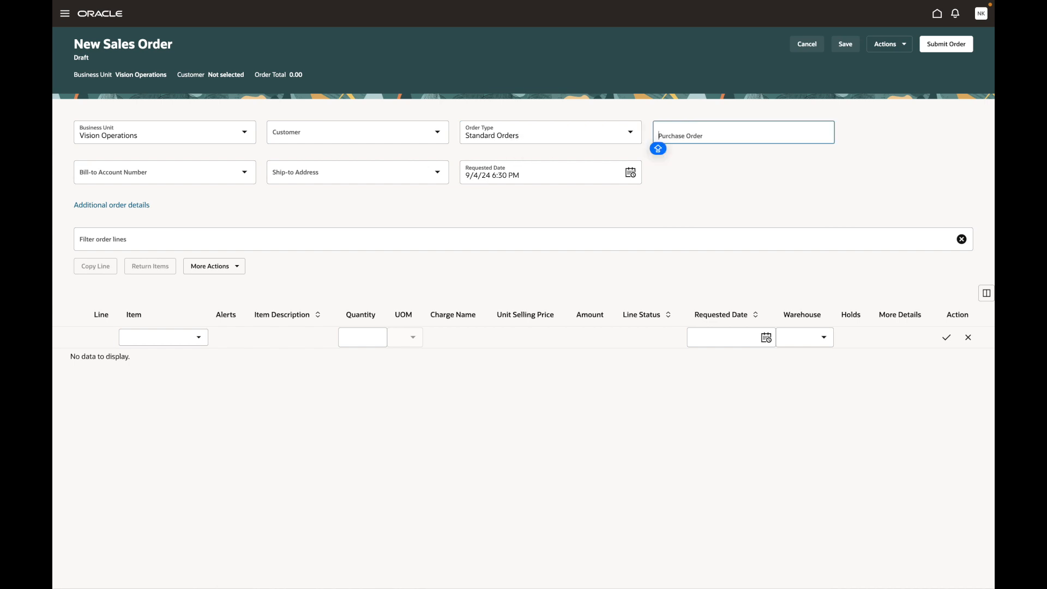
Step: Enter the purchase order number and the bill-to account number for Computer Service and Rentals
{"action": "type", "text": "D"}
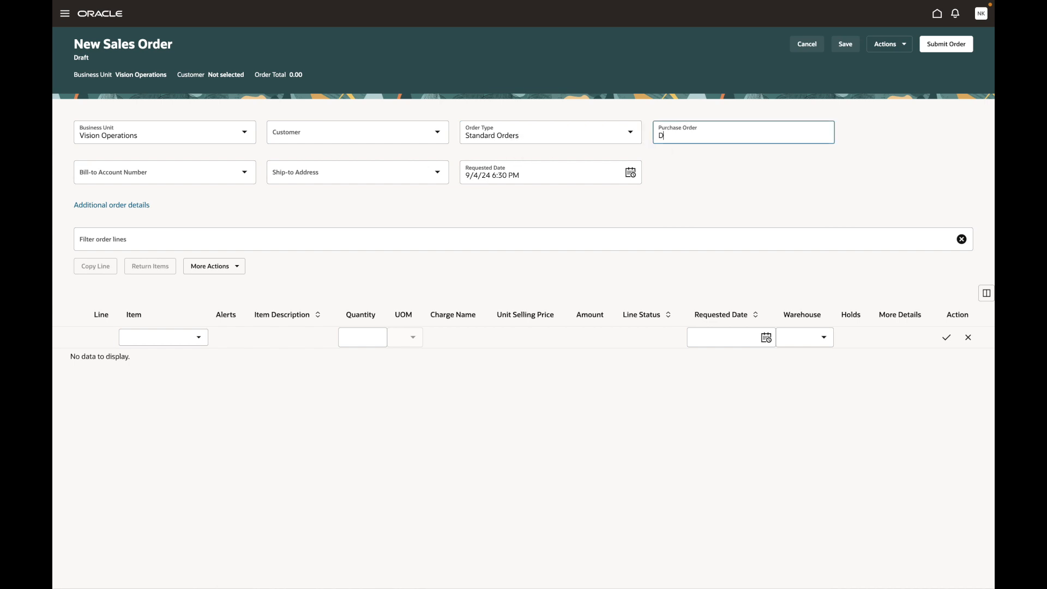
{"action": "type", "text": "EMO123"}
{"action": "key", "text": "Tab"}
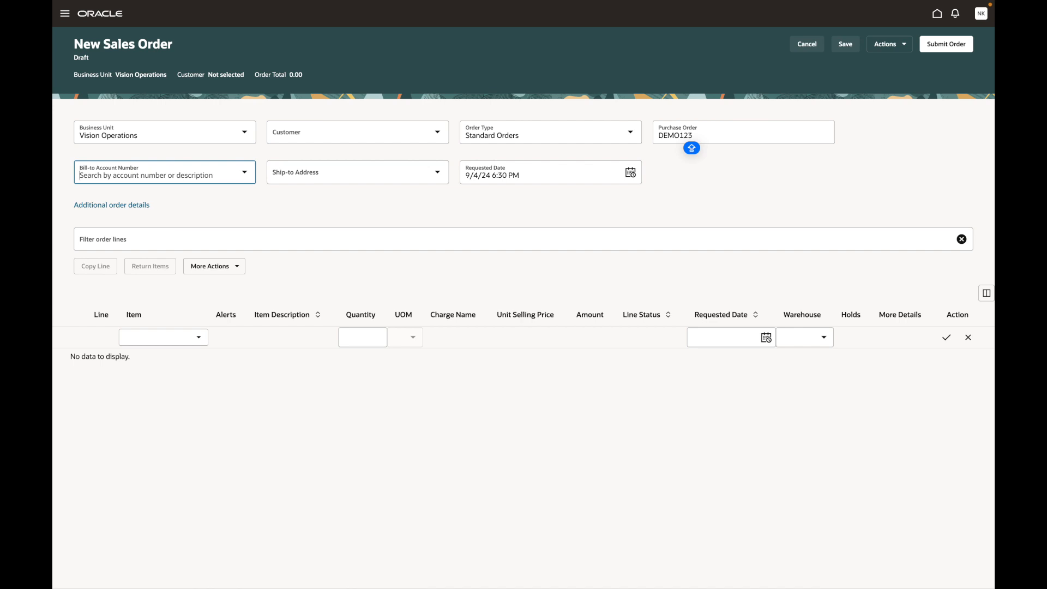
{"action": "type", "text": "1006"}
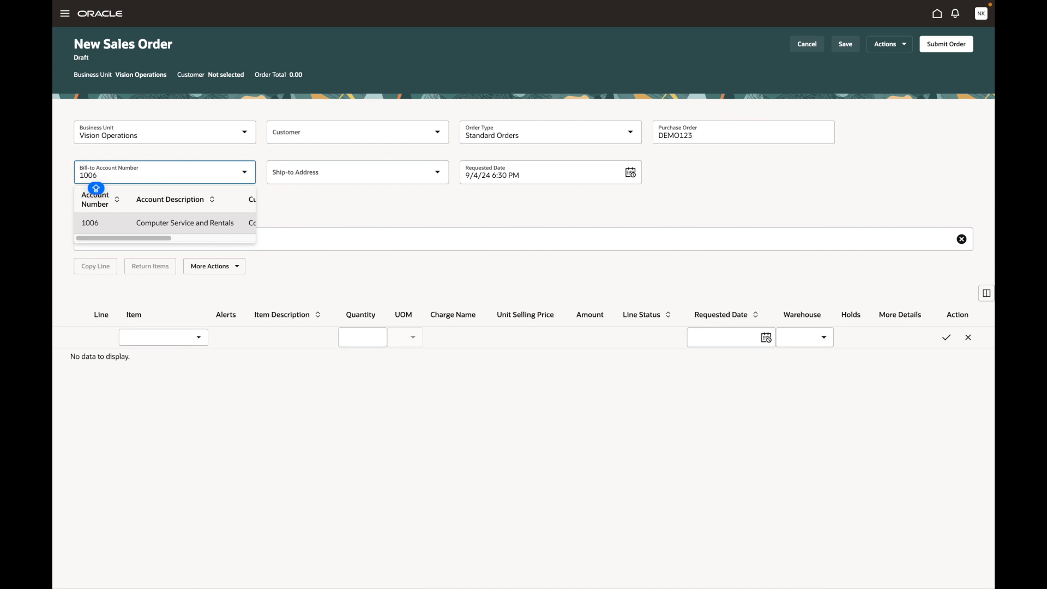
{"action": "key", "text": "Tab"}
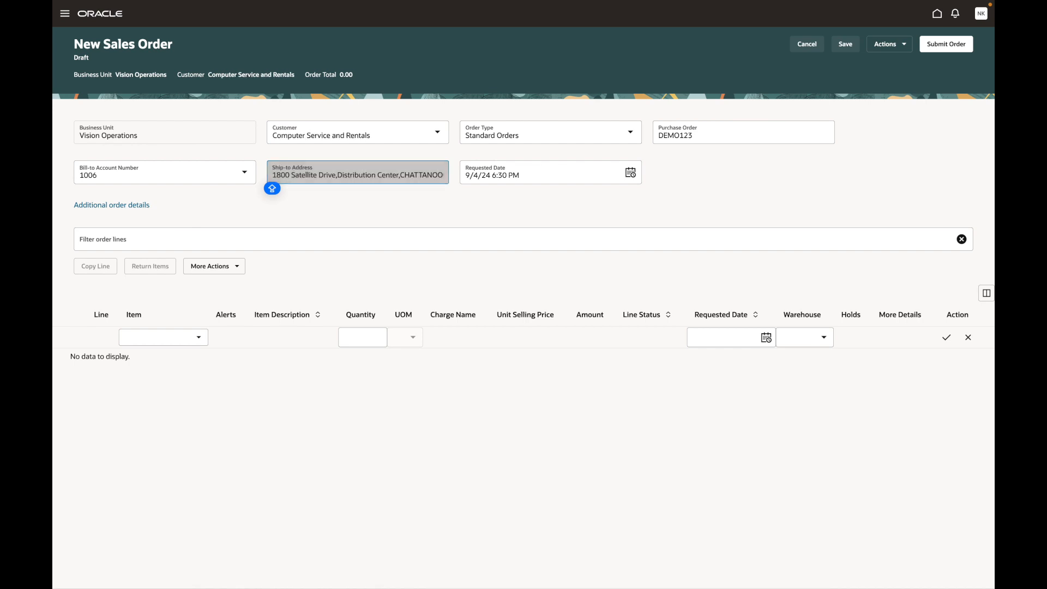
Step: Set the order's requested date to September 20, 2024
{"action": "left_click", "coordinate": [588, 175]}
{"action": "left_click", "coordinate": [631, 173]}
{"action": "key", "text": "Tab"}
{"action": "left_click", "coordinate": [631, 173]}
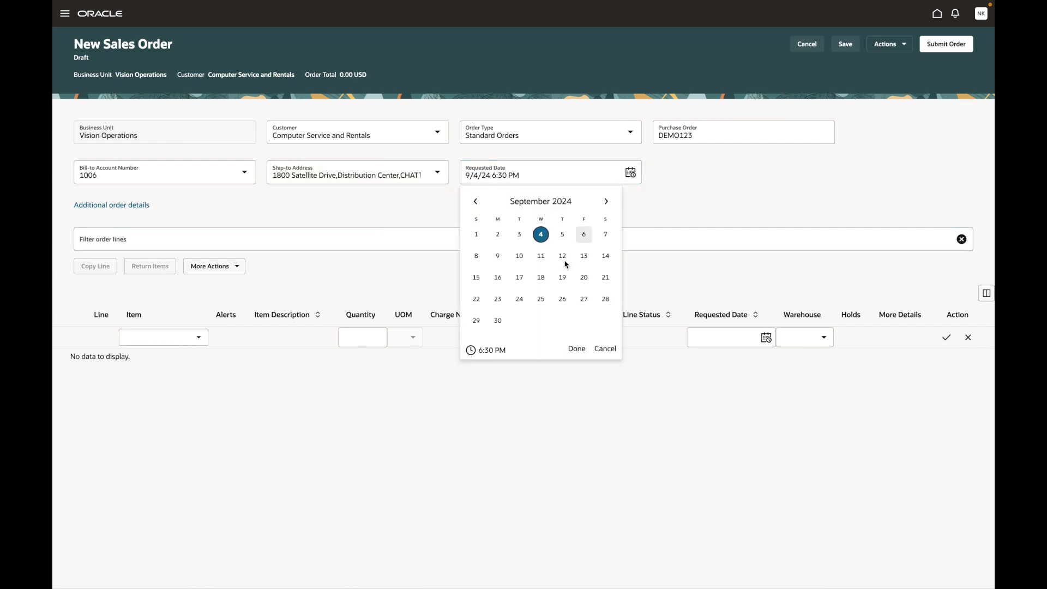
{"action": "left_click", "coordinate": [584, 279]}
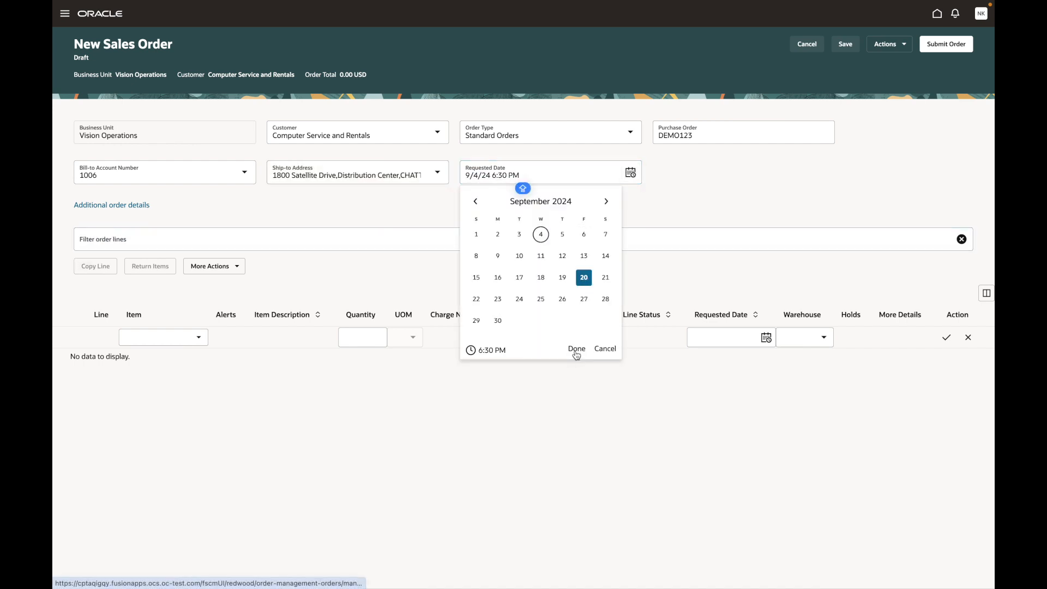
{"action": "left_click", "coordinate": [576, 349]}
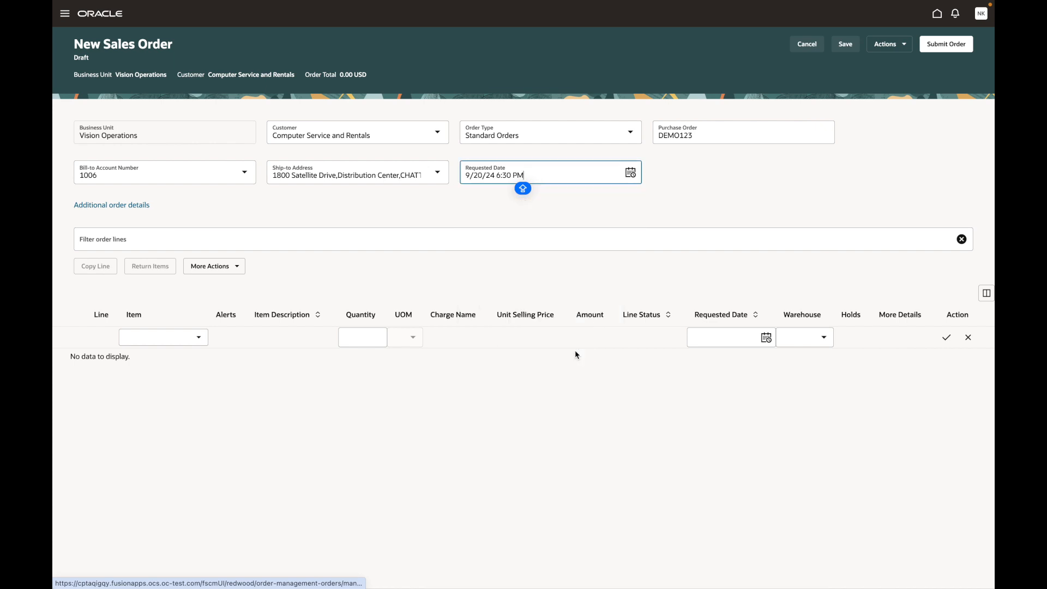
{"action": "left_click", "coordinate": [582, 210]}
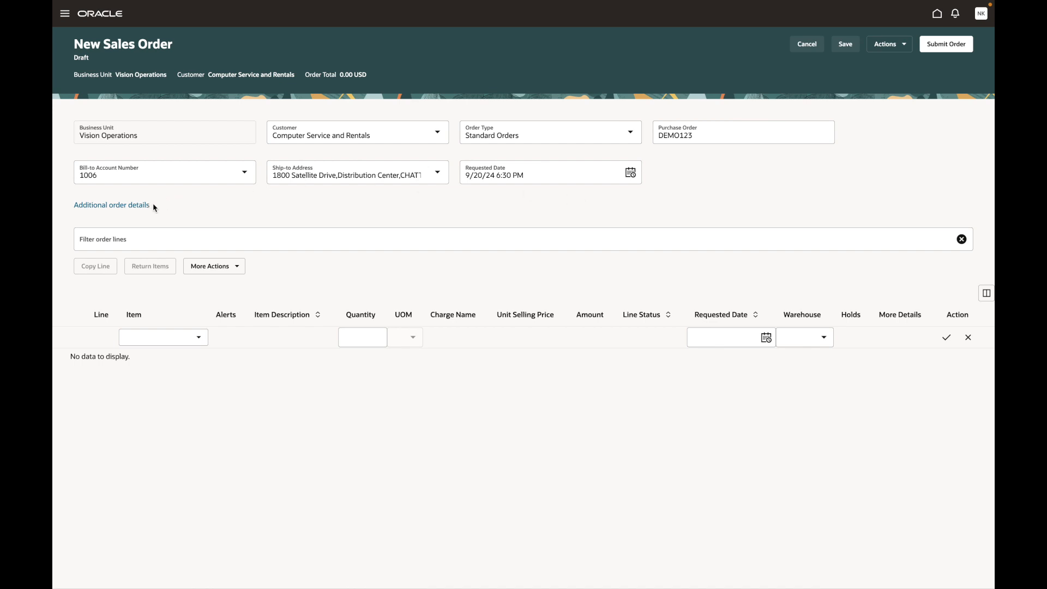
Step: Review the additional order details, covering billing, shipping, pricing and the available content groups, and return to the order
{"action": "left_click", "coordinate": [137, 211]}
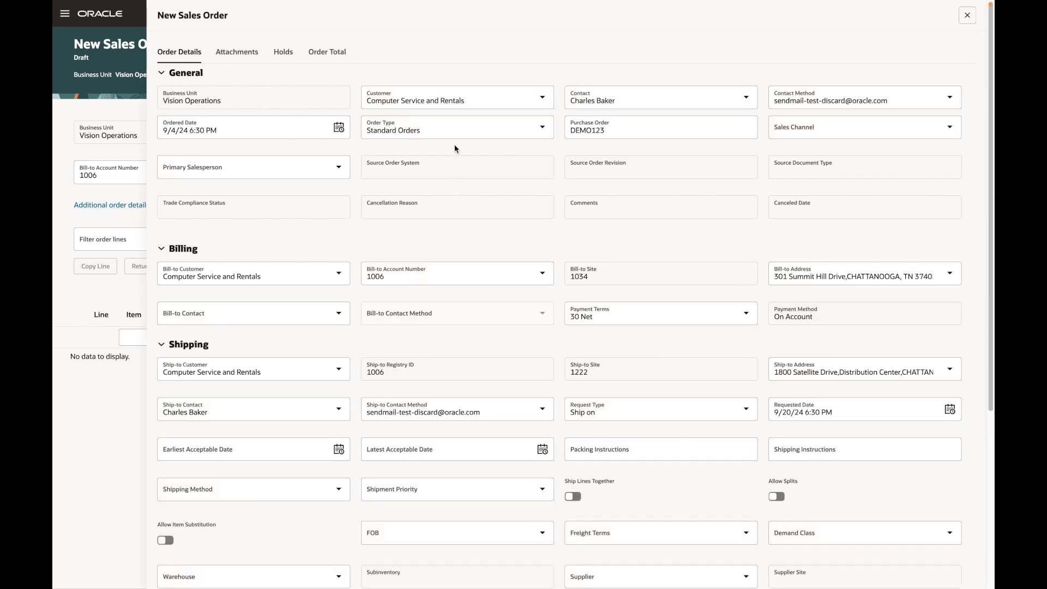
{"action": "scroll", "coordinate": [456, 159], "scroll_direction": "down", "scroll_amount": 5}
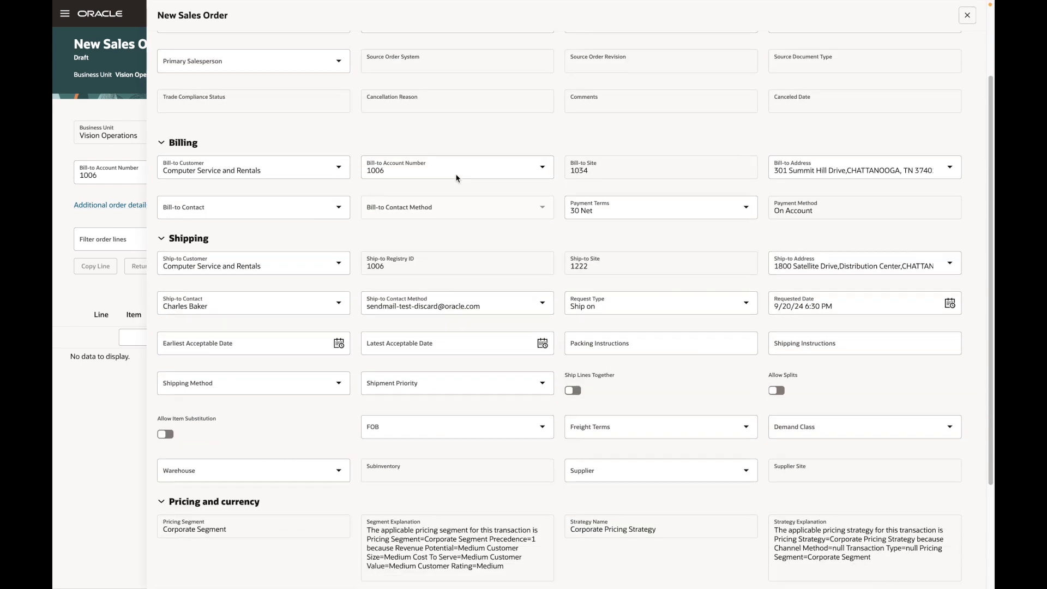
{"action": "scroll", "coordinate": [457, 179], "scroll_direction": "down", "scroll_amount": 1}
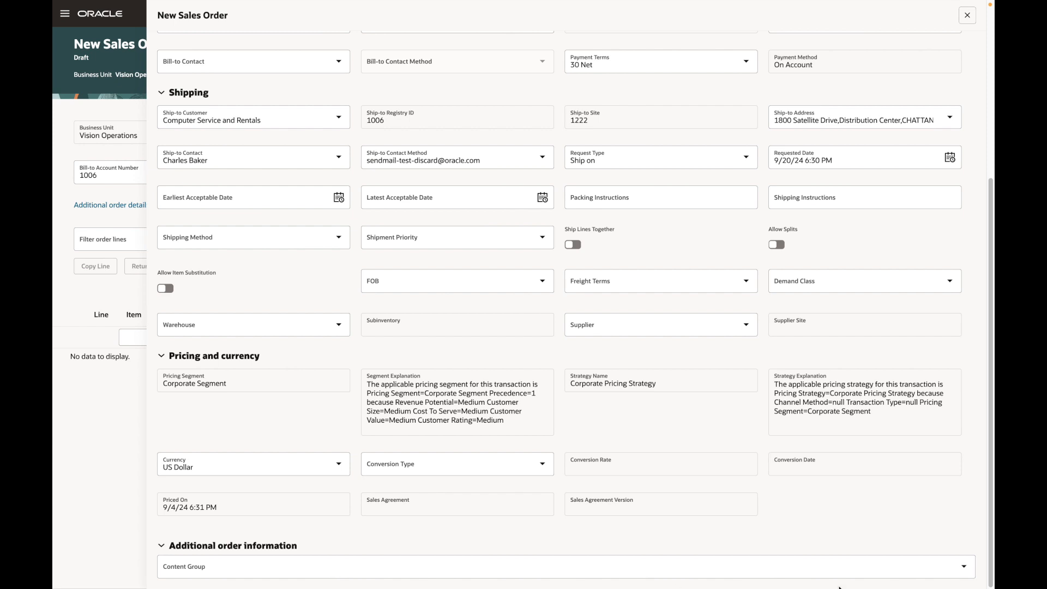
{"action": "left_click", "coordinate": [964, 567]}
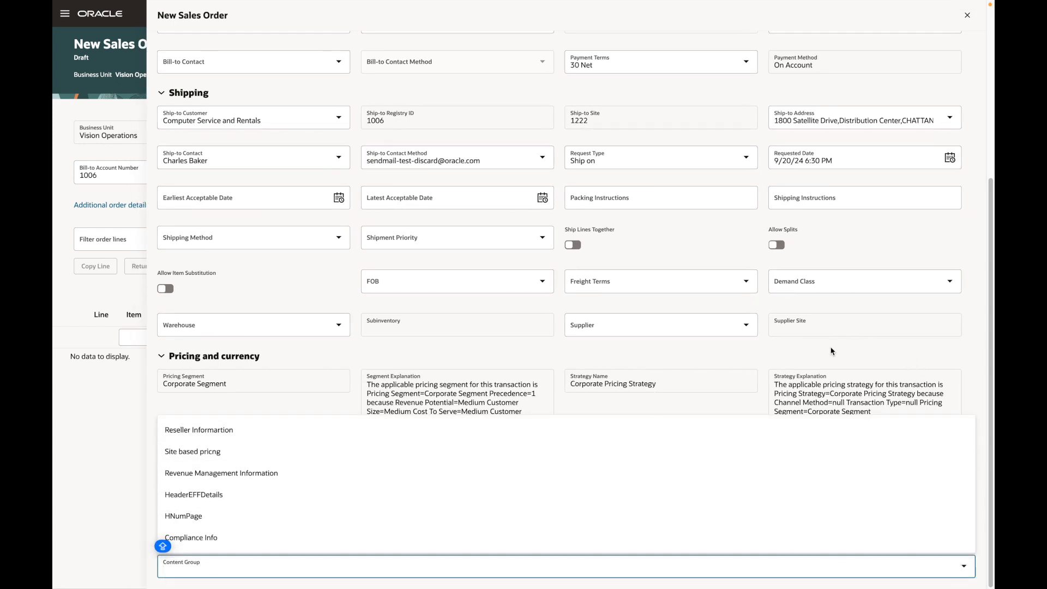
{"action": "left_click", "coordinate": [817, 357]}
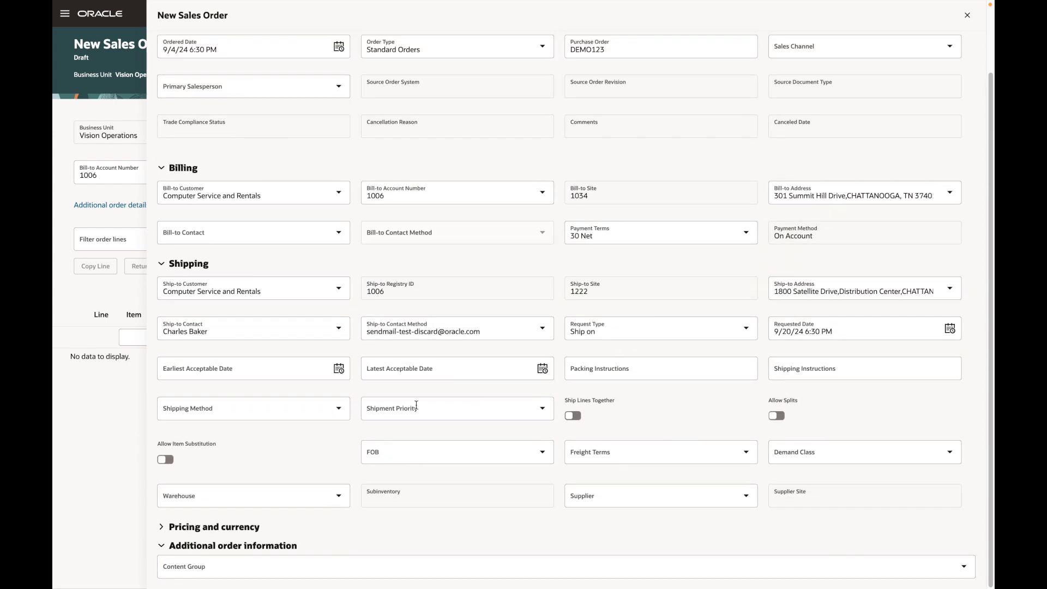
{"action": "left_click", "coordinate": [133, 454]}
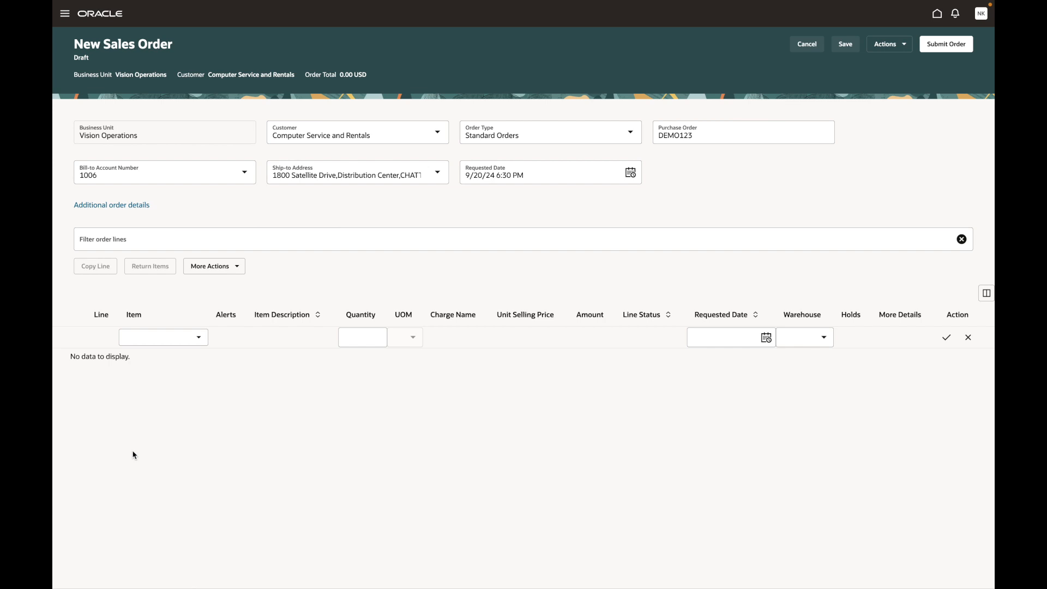
Step: Add an order line for item AS92888, Envoy Laptop - Rugged, with a quantity of 10
{"action": "left_click", "coordinate": [129, 337]}
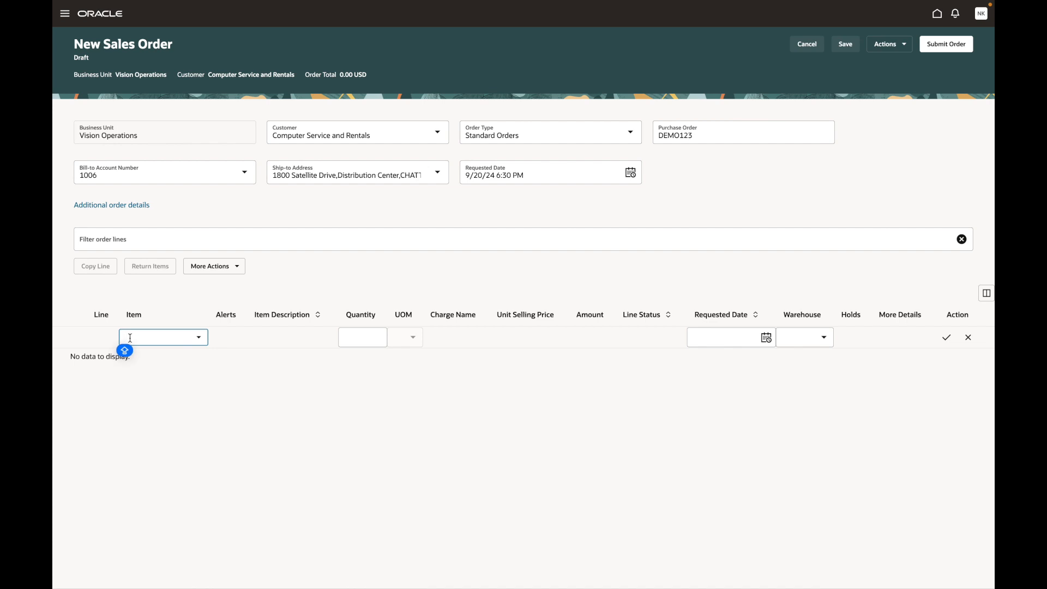
{"action": "type", "text": "AS"}
{"action": "type", "text": "9288"}
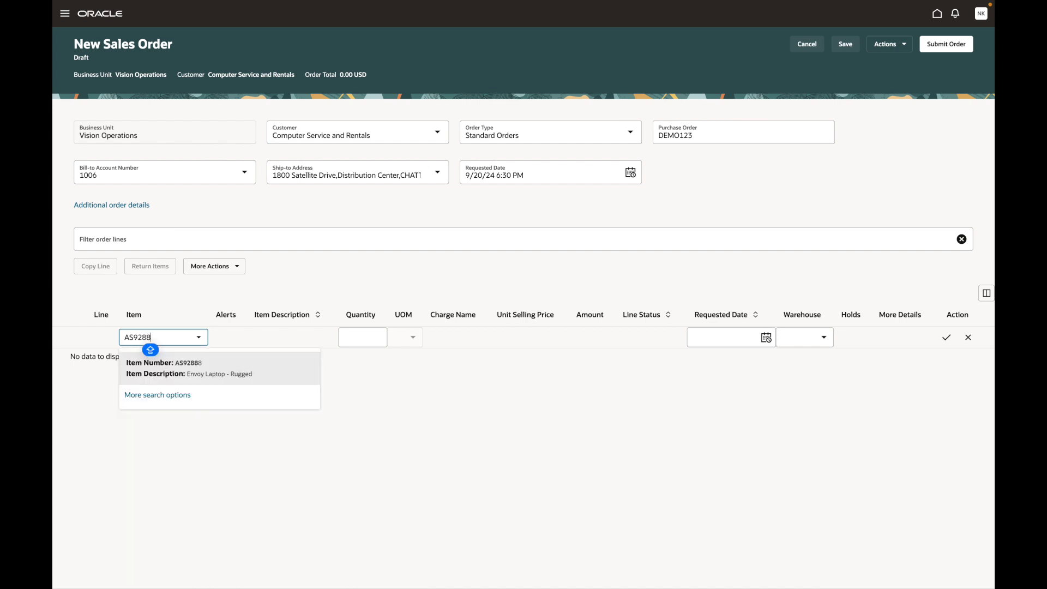
{"action": "left_click", "coordinate": [145, 361]}
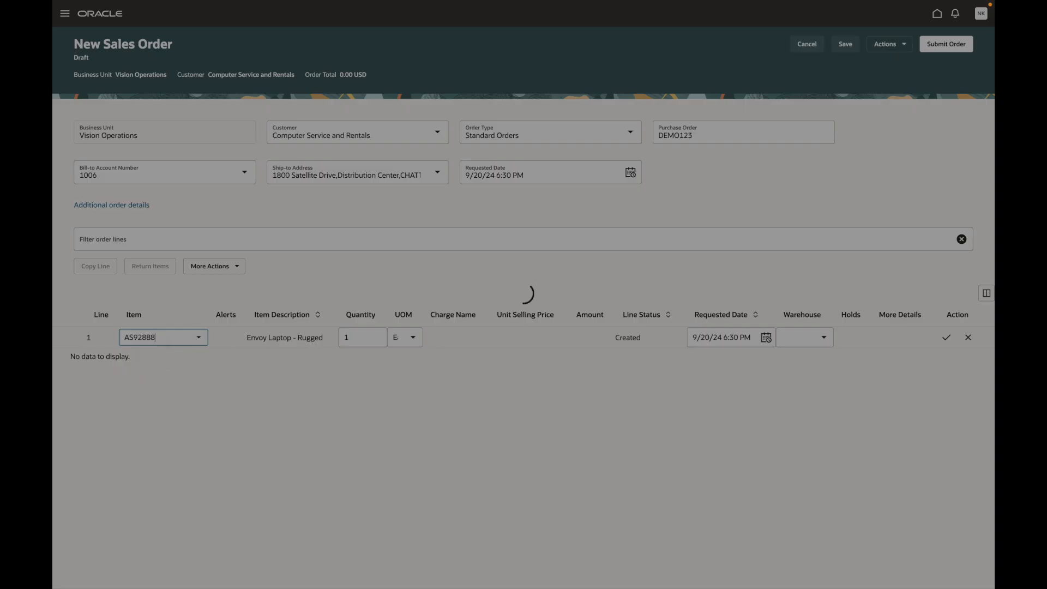
{"action": "left_click", "coordinate": [347, 350]}
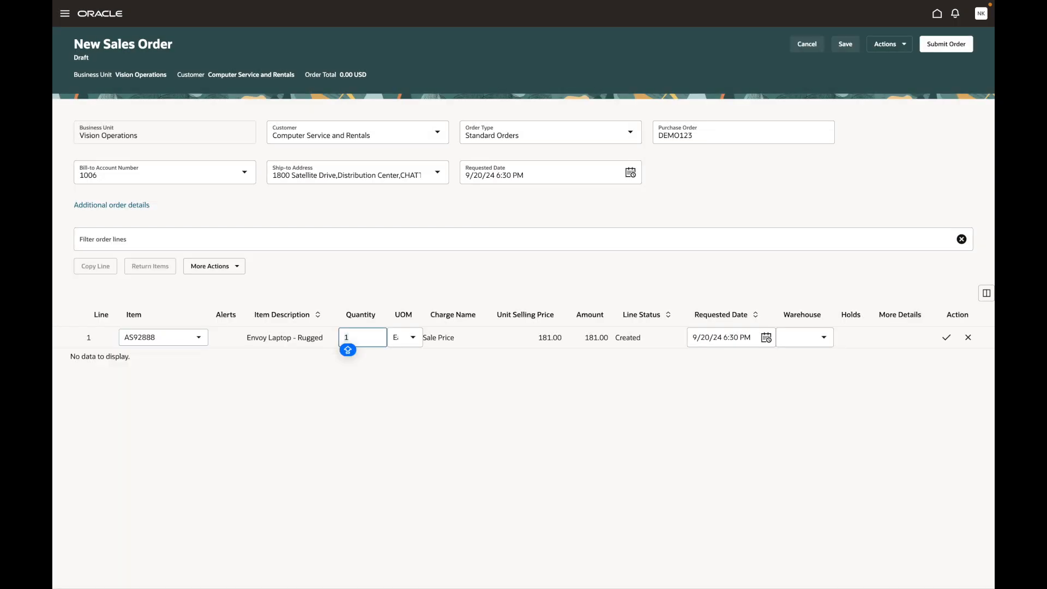
{"action": "type", "text": "0"}
{"action": "key", "text": "Tab"}
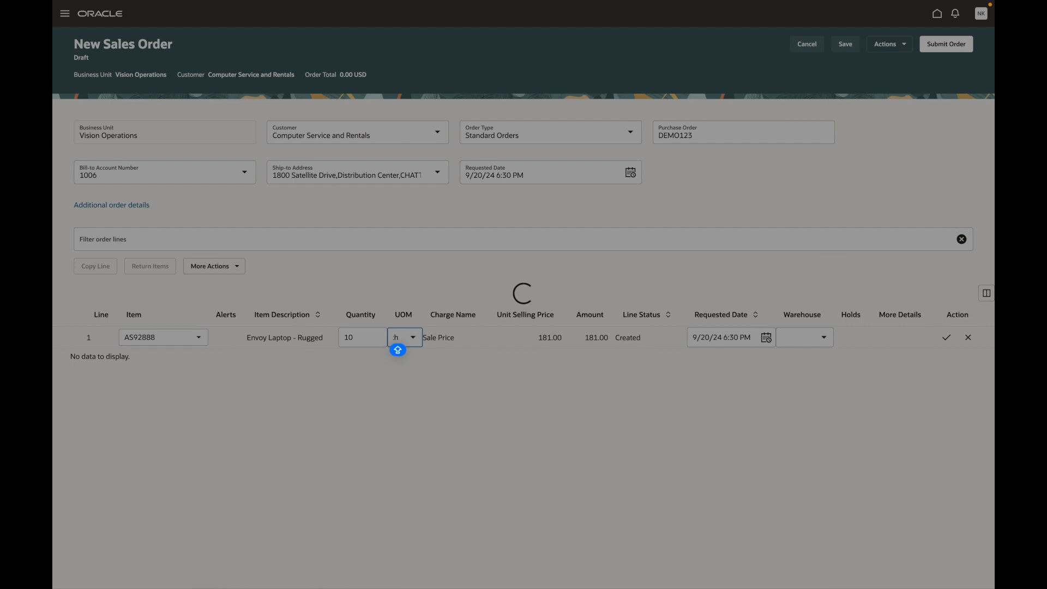
{"action": "key", "text": "Tab"}
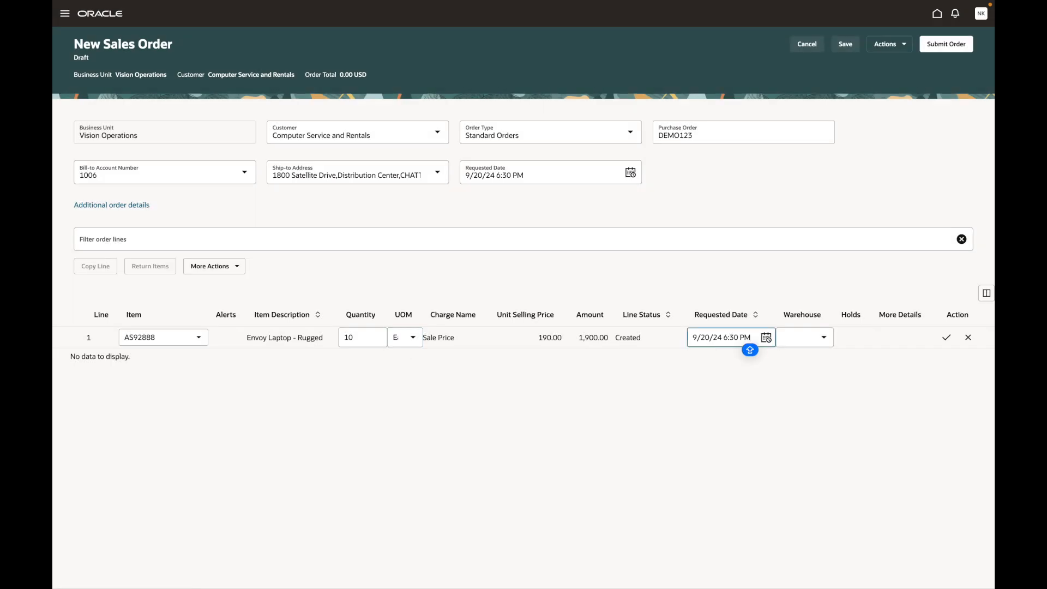
{"action": "key", "text": "Return"}
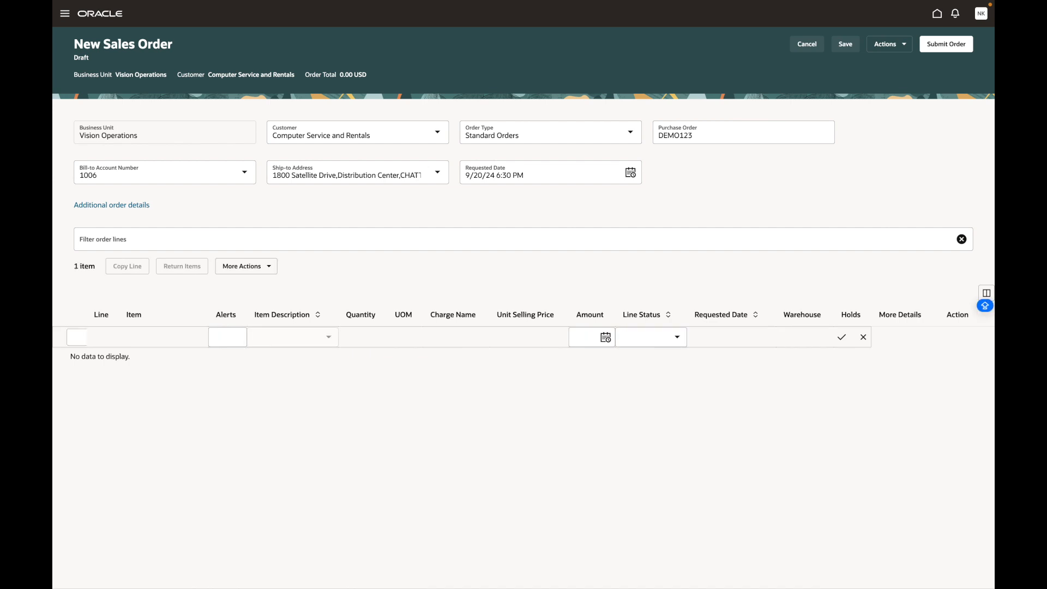
Step: Enter item AS54888, Standard Desktop, on a new order line with a quantity of 10
{"action": "left_click", "coordinate": [123, 341]}
{"action": "type", "text": "AS54888"}
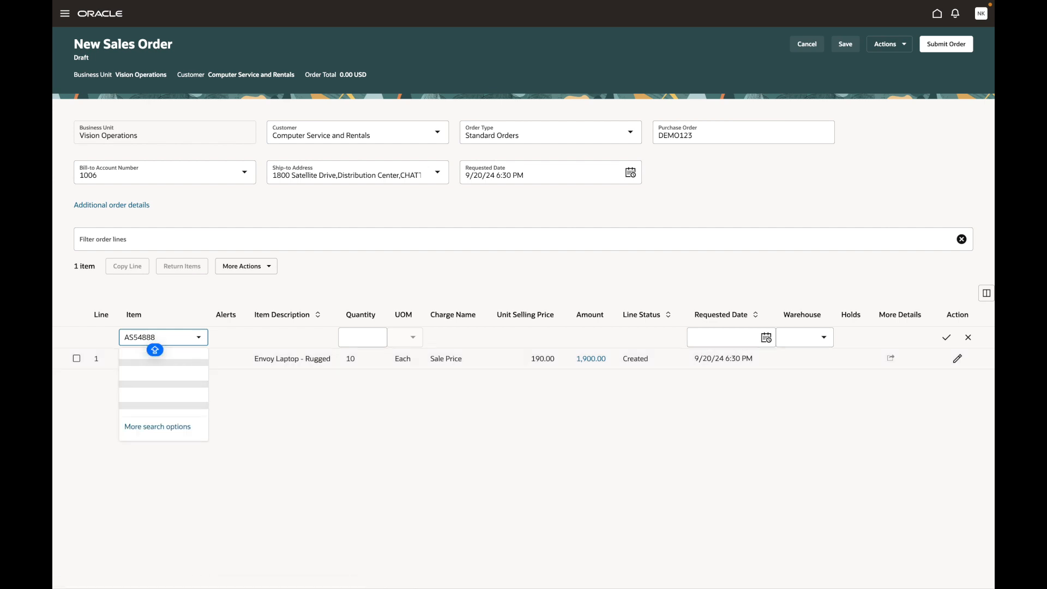
{"action": "key", "text": "Return"}
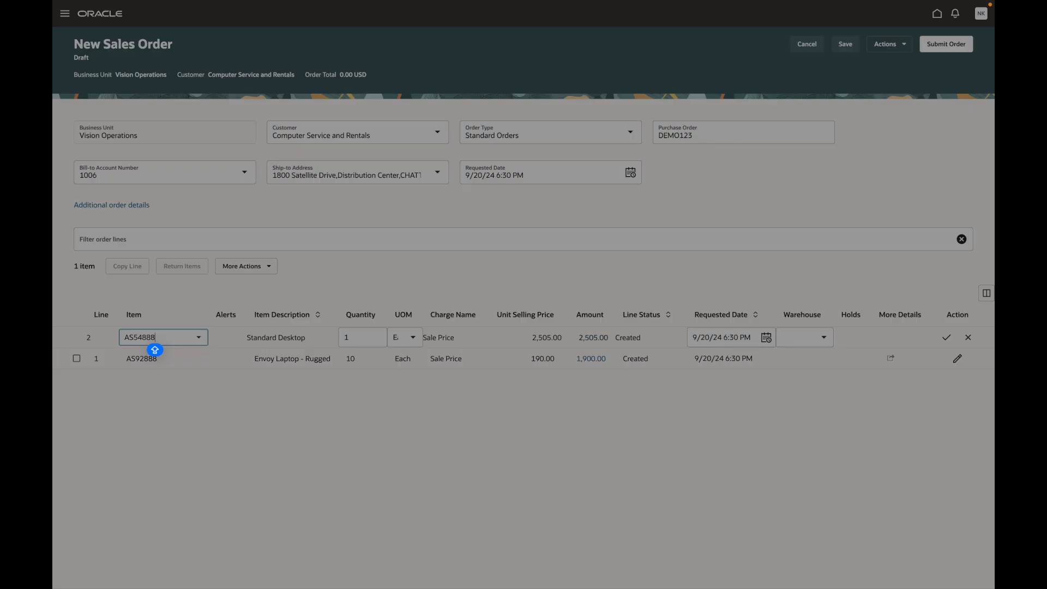
{"action": "key", "text": "BackSpace"}
{"action": "type", "text": "10"}
{"action": "key", "text": "Tab"}
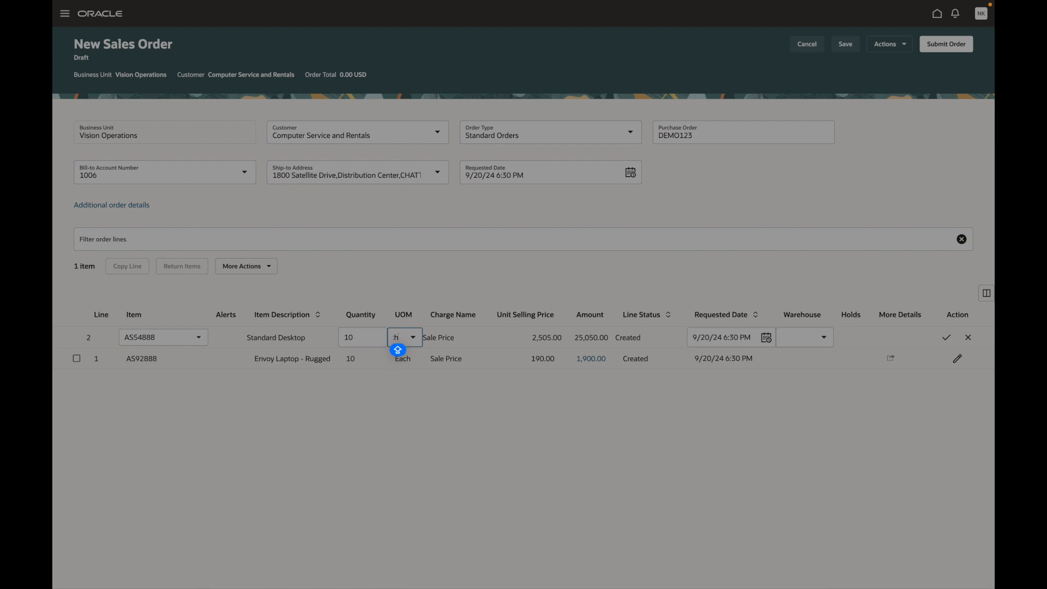
{"action": "key", "text": "Tab"}
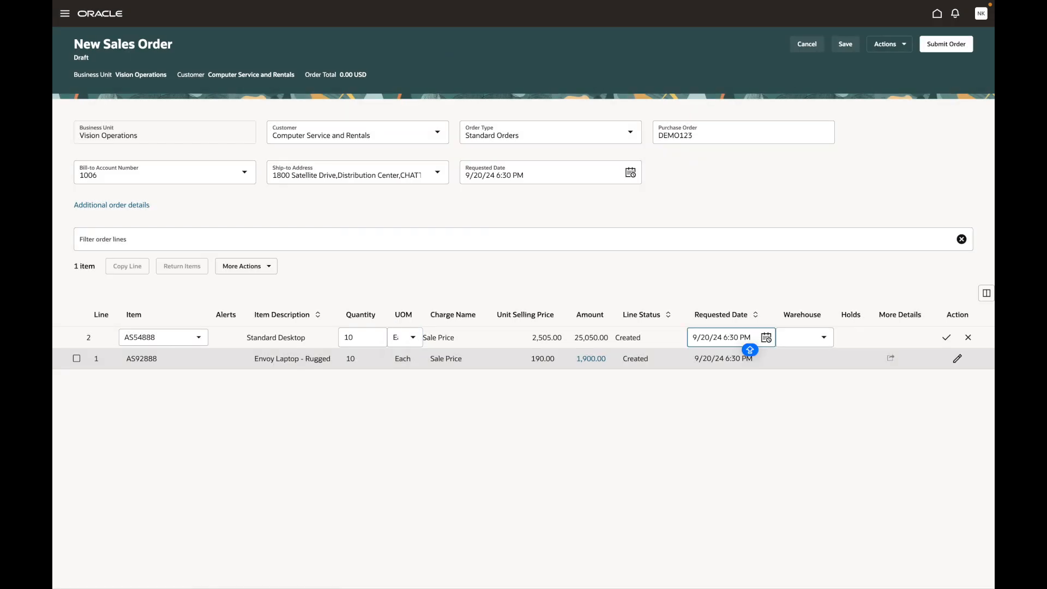
Step: Set the Standard Desktop line's warehouse to Seattle Manufacturing (M1) and add the line to the order
{"action": "key", "text": "Tab"}
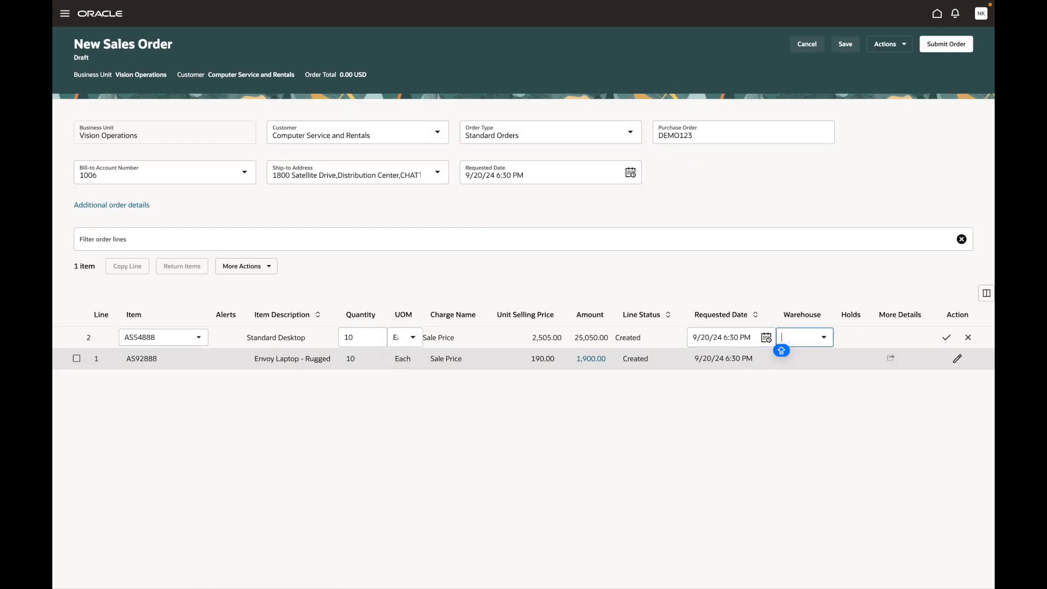
{"action": "type", "text": "M1"}
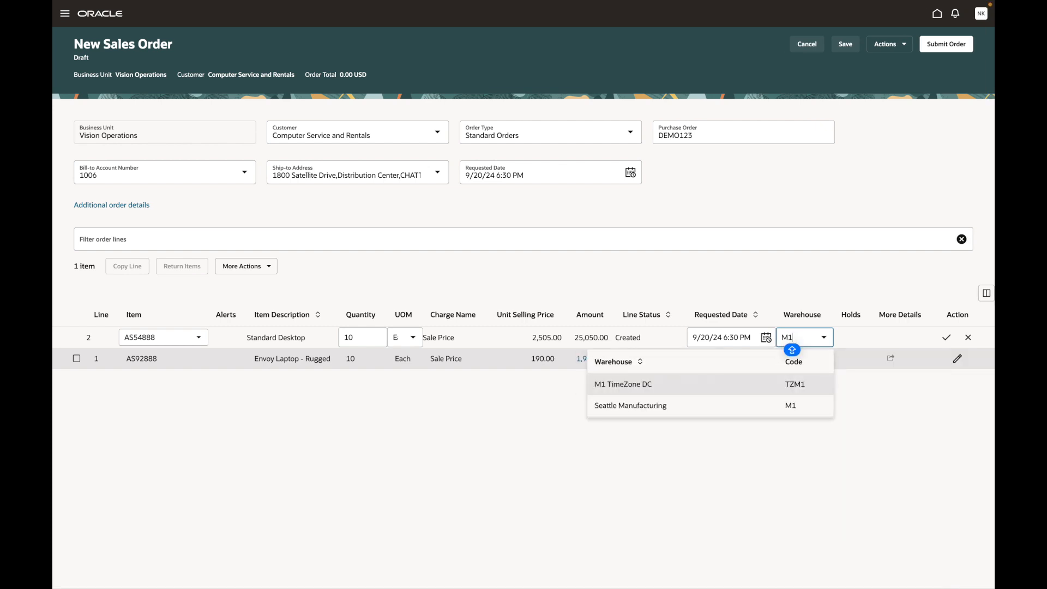
{"action": "key", "text": "Down"}
{"action": "key", "text": "Return"}
{"action": "key", "text": "Tab"}
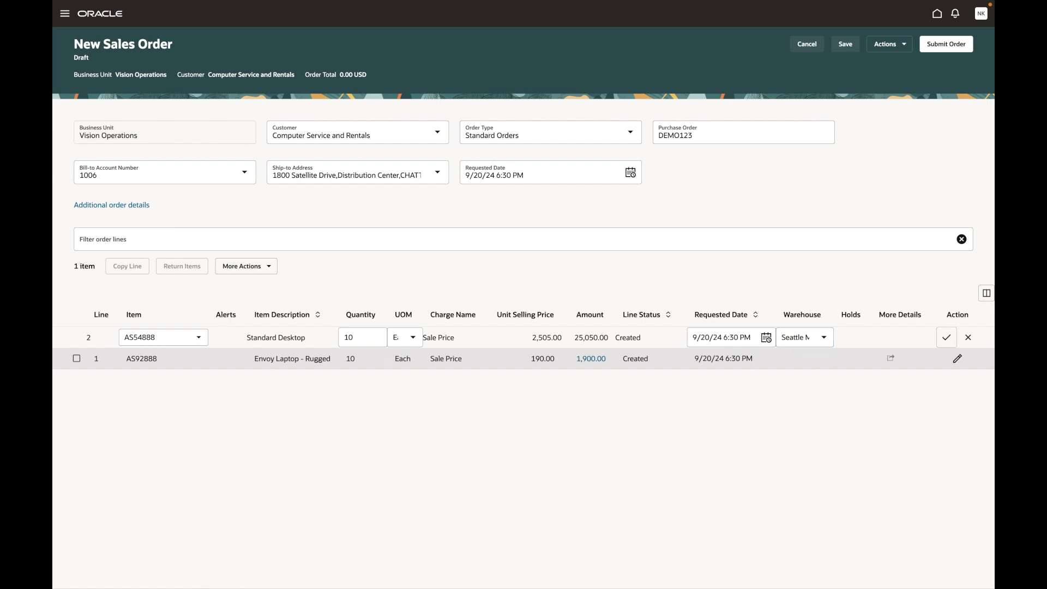
{"action": "key", "text": "Return"}
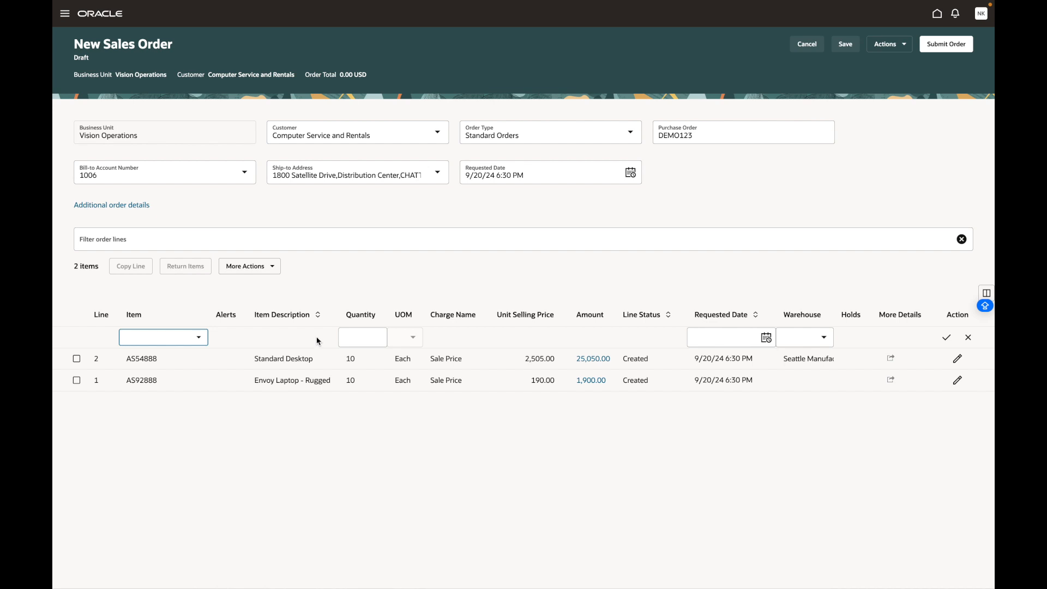
Step: Open the management of sales credits for the order
{"action": "left_click", "coordinate": [887, 47]}
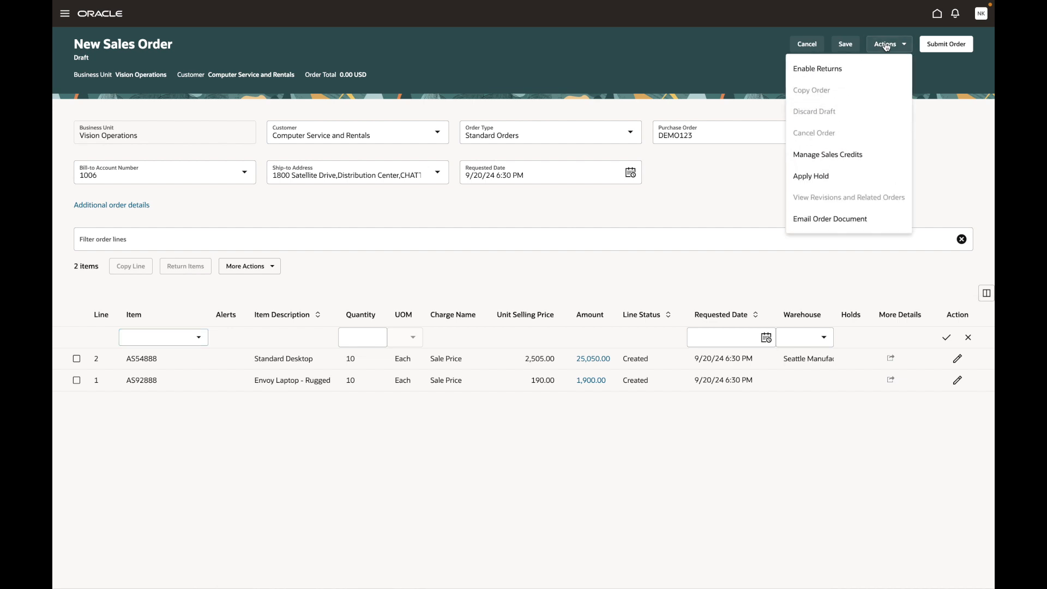
{"action": "left_click", "coordinate": [840, 157]}
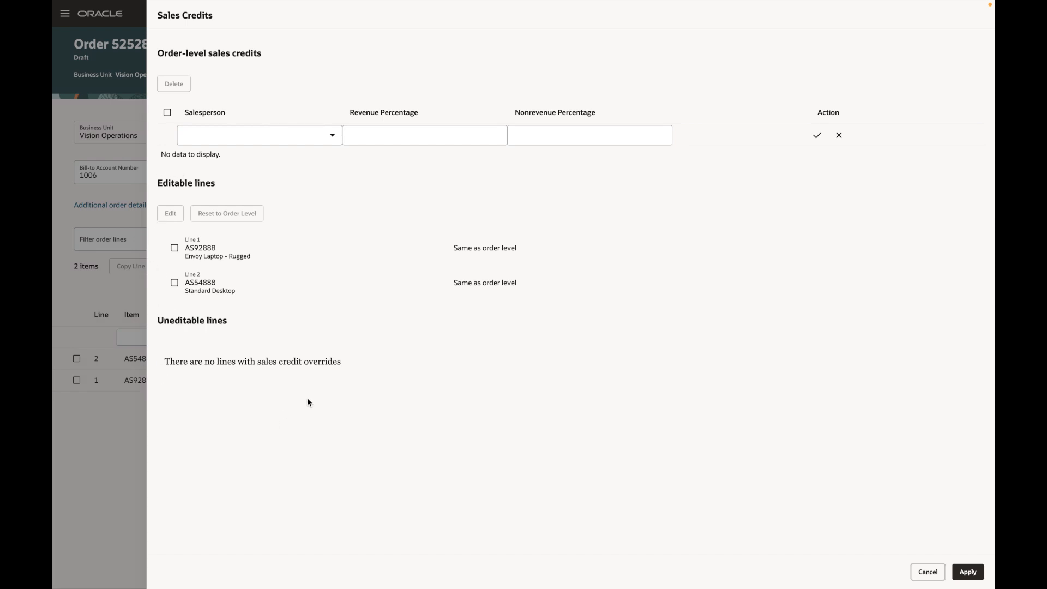
Step: Add an order-level sales credit giving the first salesperson found for the entered name 100 percent of the revenue
{"action": "left_click", "coordinate": [208, 136]}
{"action": "type", "text": "SARA"}
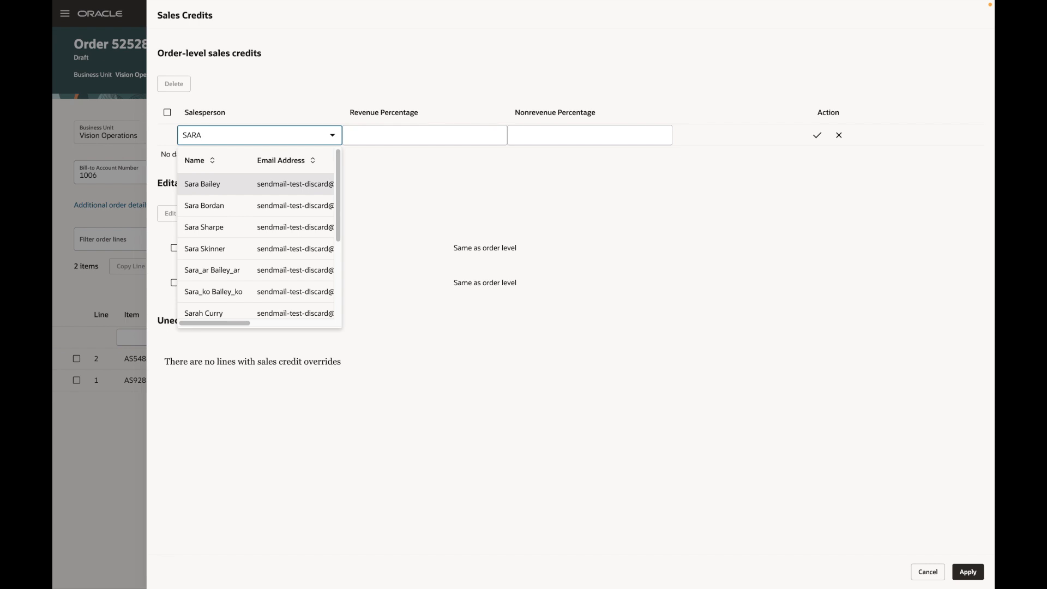
{"action": "key", "text": "Tab"}
{"action": "type", "text": "100"}
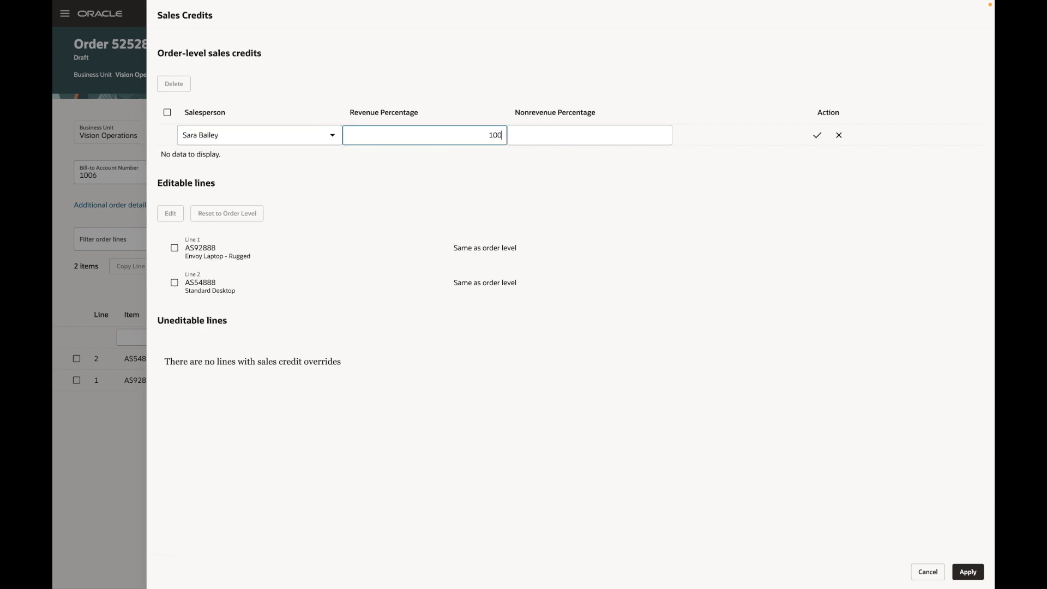
{"action": "key", "text": "Tab"}
{"action": "key", "text": "Return"}
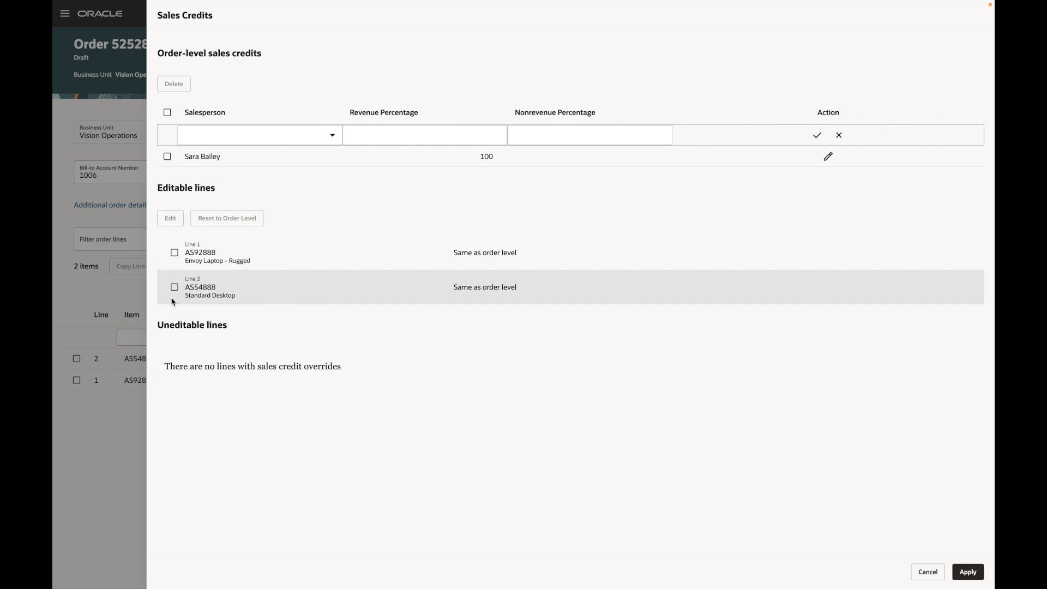
Step: Override the sales credits of line 2, Standard Desktop, with a different salesperson at 100 percent revenue
{"action": "left_click", "coordinate": [175, 287]}
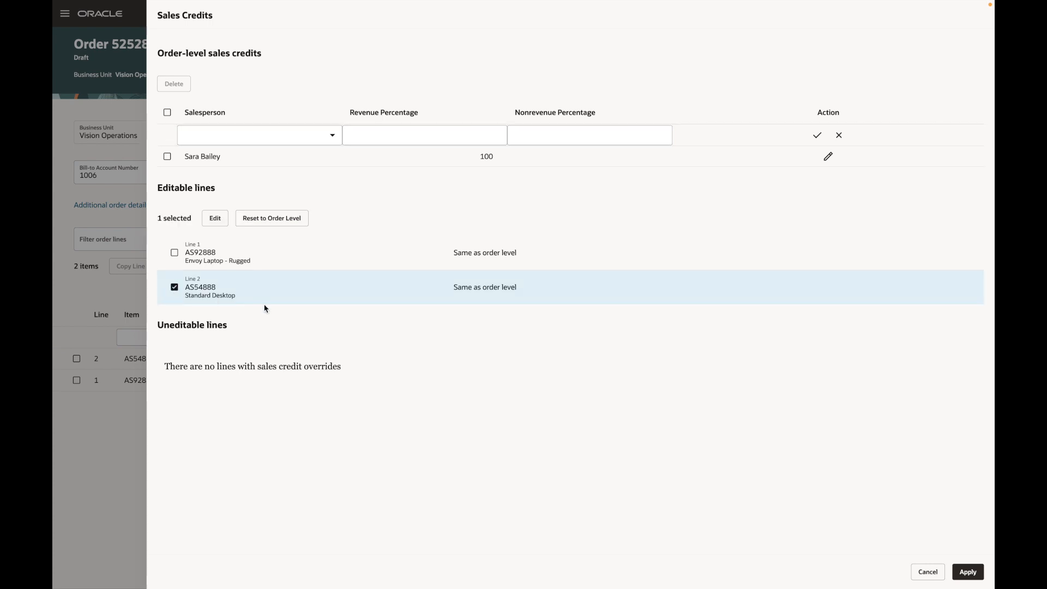
{"action": "left_click", "coordinate": [223, 223]}
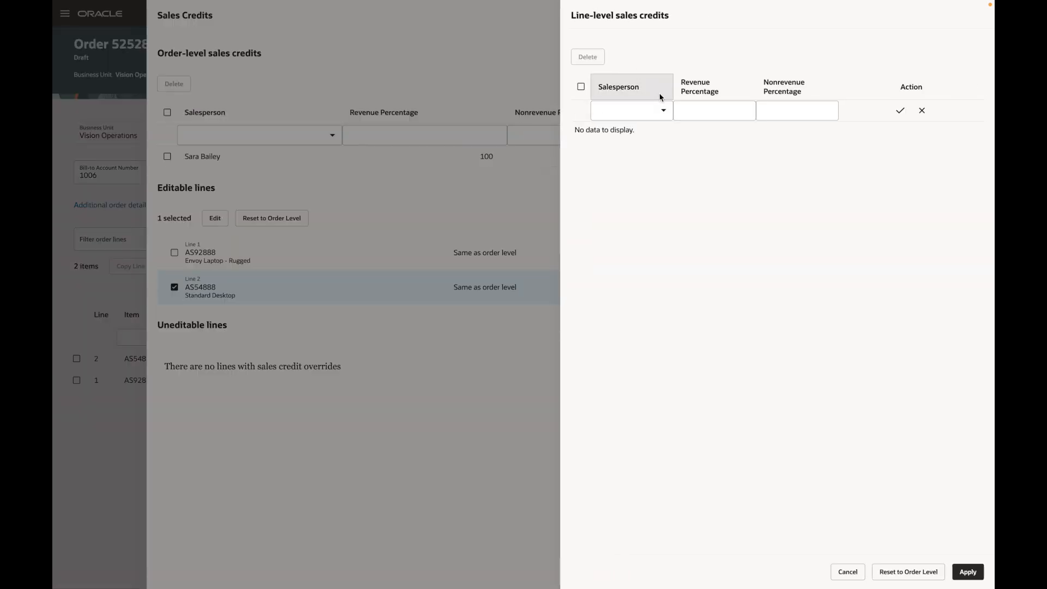
{"action": "left_click", "coordinate": [635, 107]}
{"action": "type", "text": "Ad"}
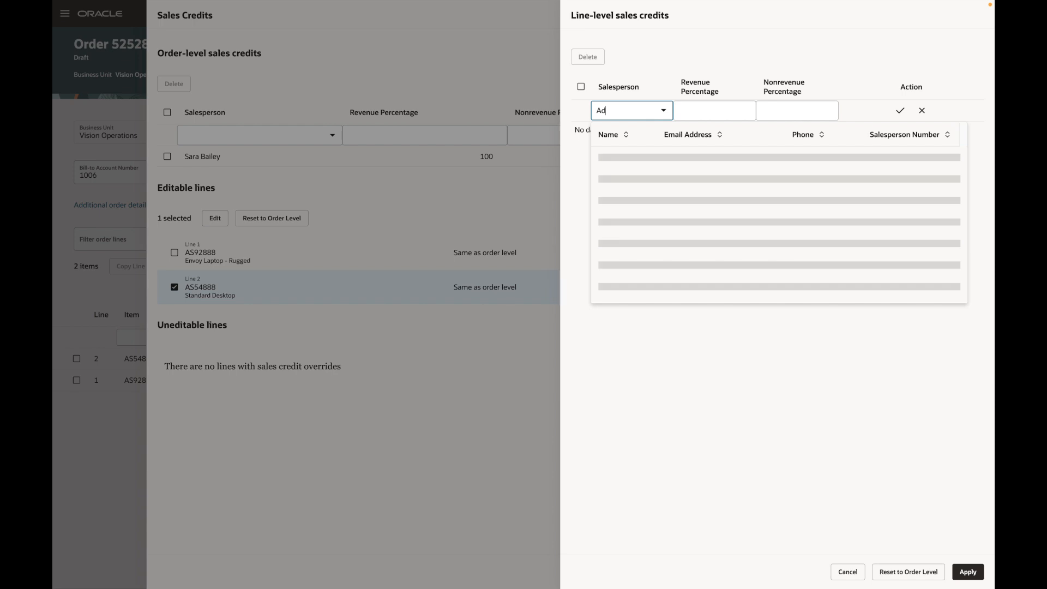
{"action": "type", "text": "ri"}
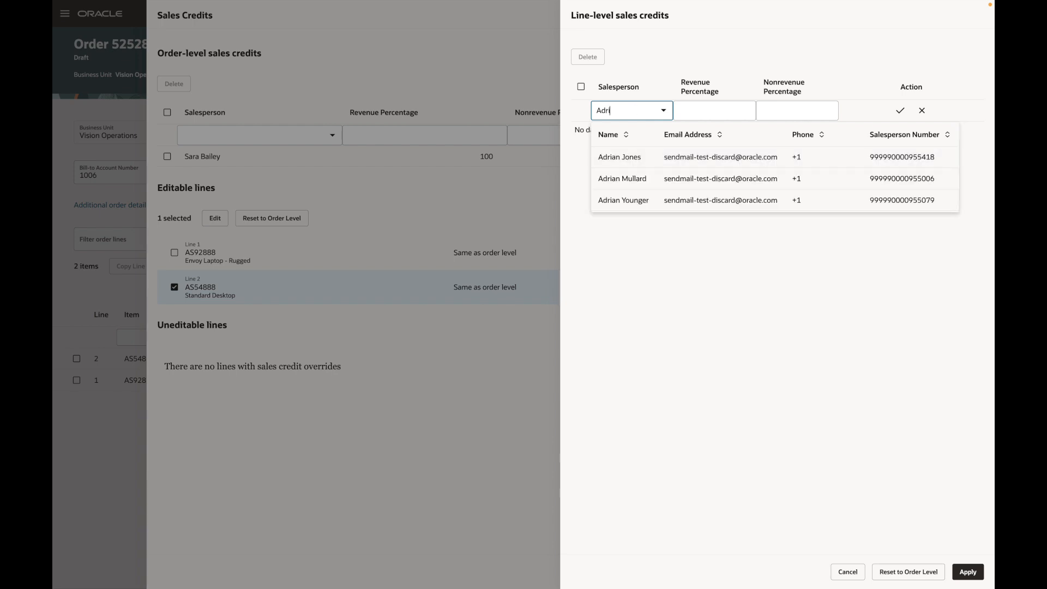
{"action": "left_click", "coordinate": [650, 158]}
{"action": "left_click", "coordinate": [706, 113]}
{"action": "type", "text": "100"}
{"action": "key", "text": "Tab"}
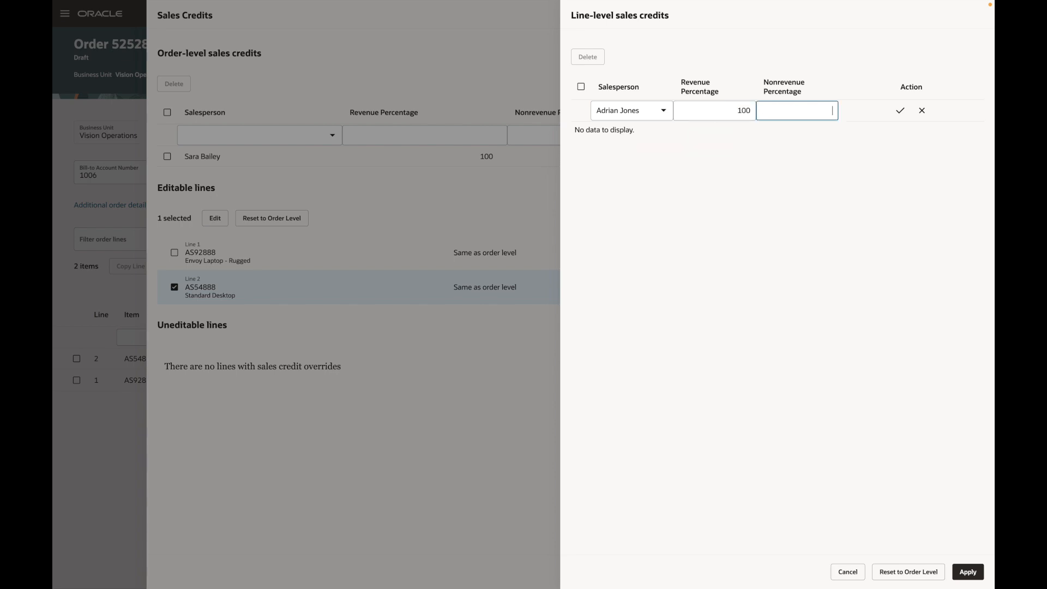
{"action": "key", "text": "Return"}
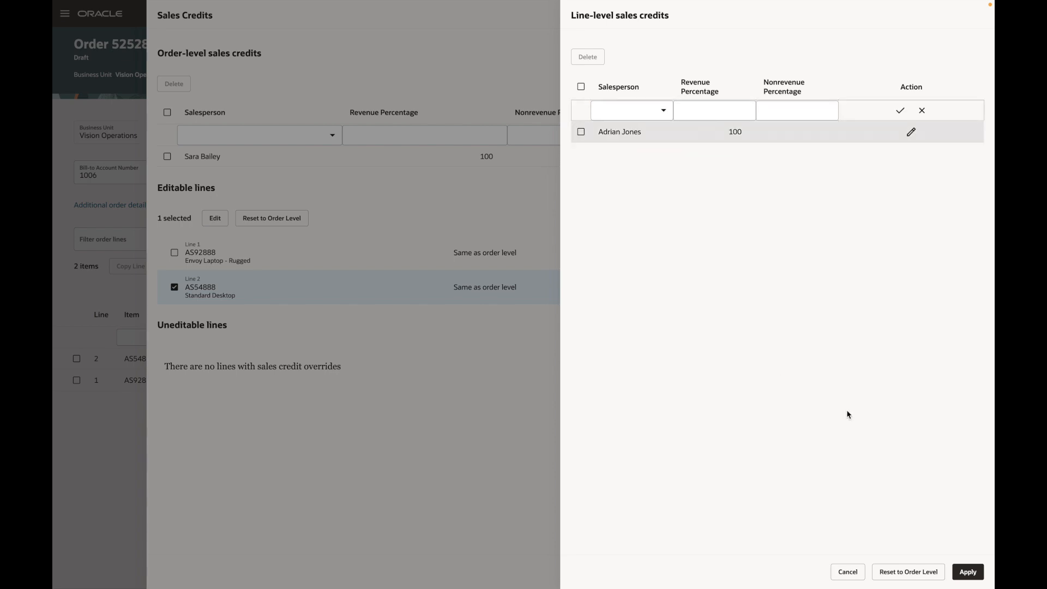
{"action": "left_click", "coordinate": [968, 571]}
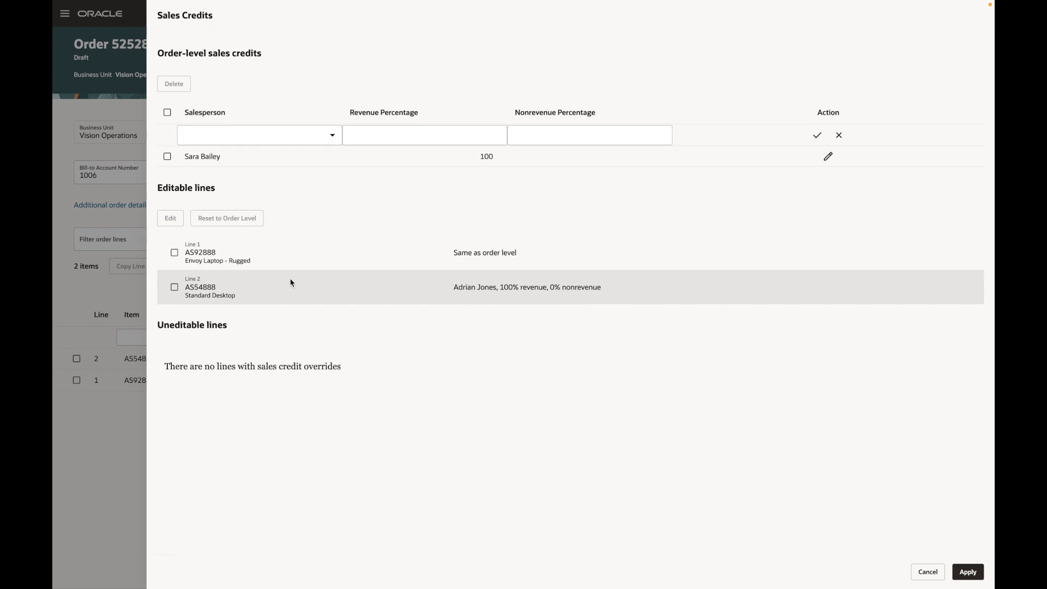
Step: Apply the order-level and line-level sales credits to the order, leaving no editable line selected
{"action": "left_click", "coordinate": [175, 287]}
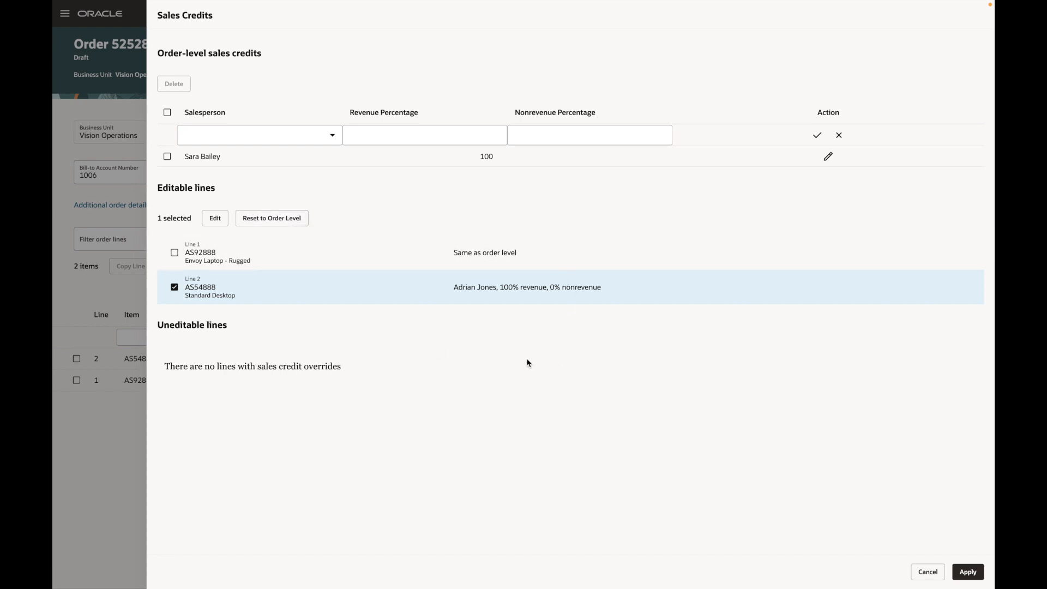
{"action": "left_click", "coordinate": [175, 287]}
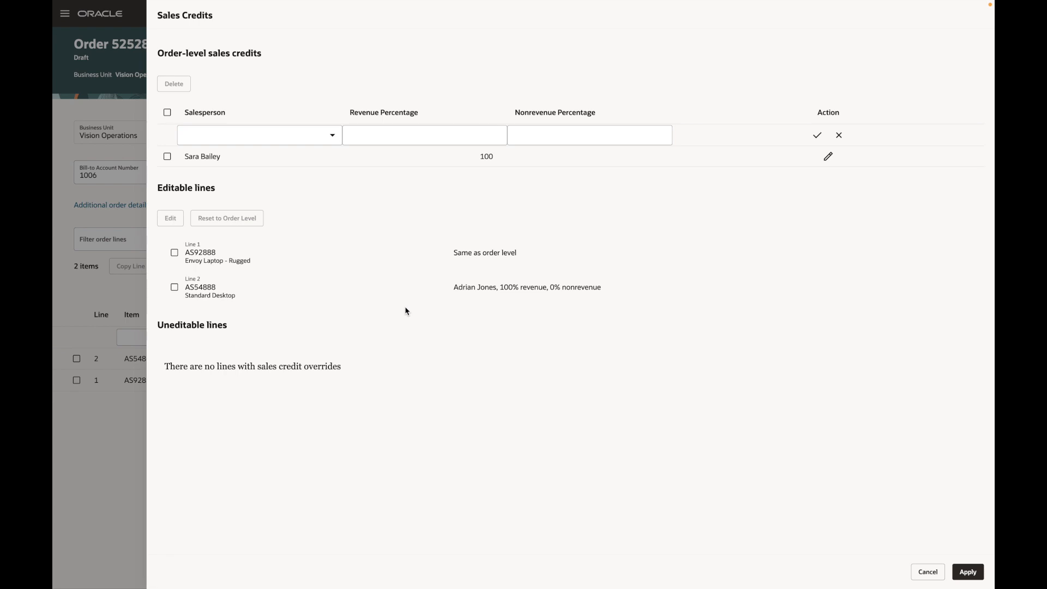
{"action": "left_click", "coordinate": [967, 572]}
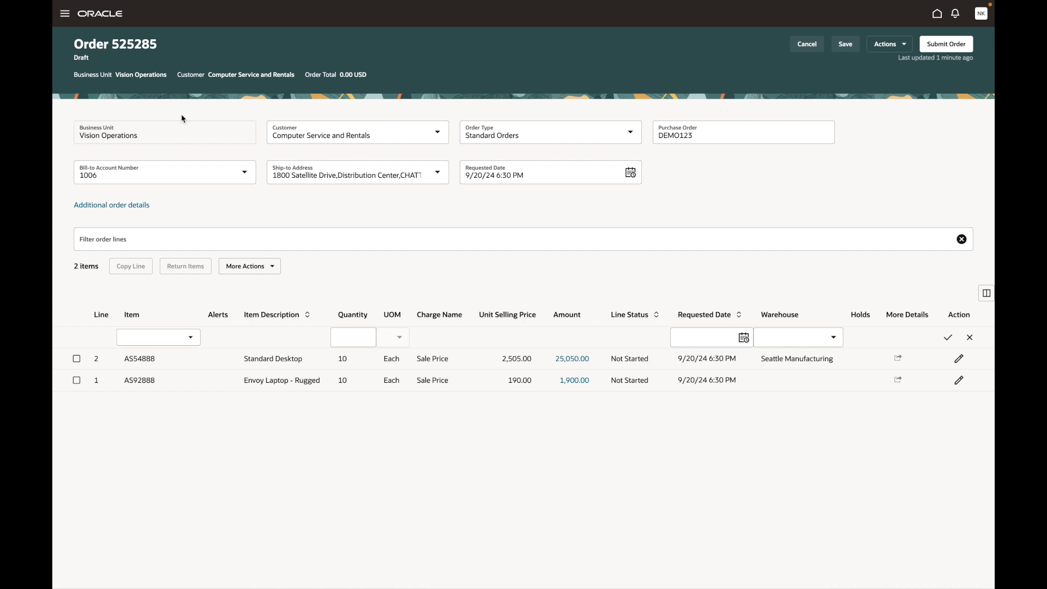
Step: Create a copy of line 2, Standard Desktop, that includes its line-level sales credits
{"action": "left_click", "coordinate": [77, 359]}
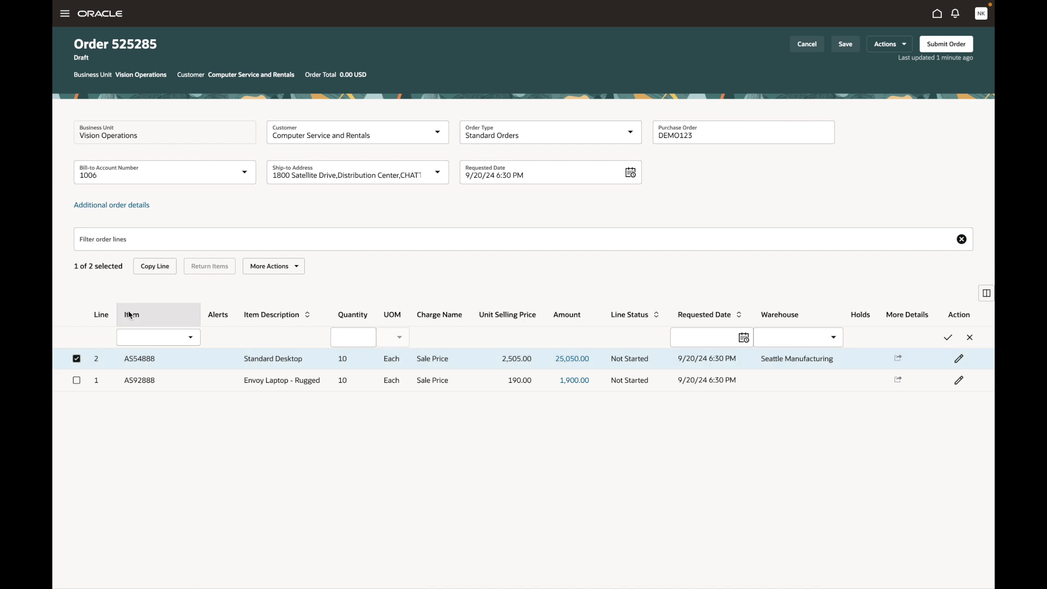
{"action": "left_click", "coordinate": [155, 267]}
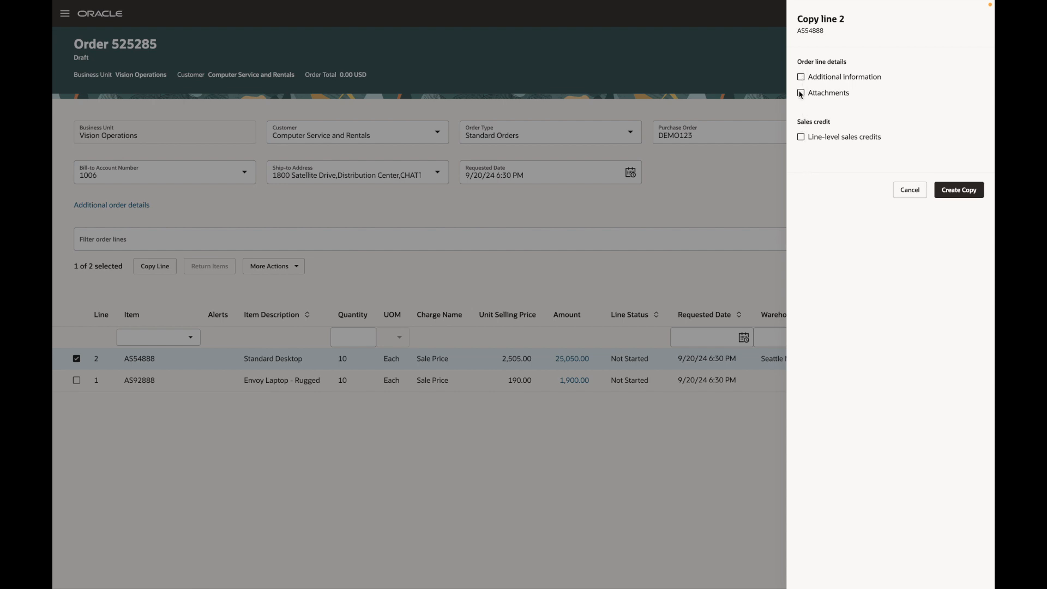
{"action": "left_click", "coordinate": [801, 138]}
{"action": "left_click", "coordinate": [966, 191]}
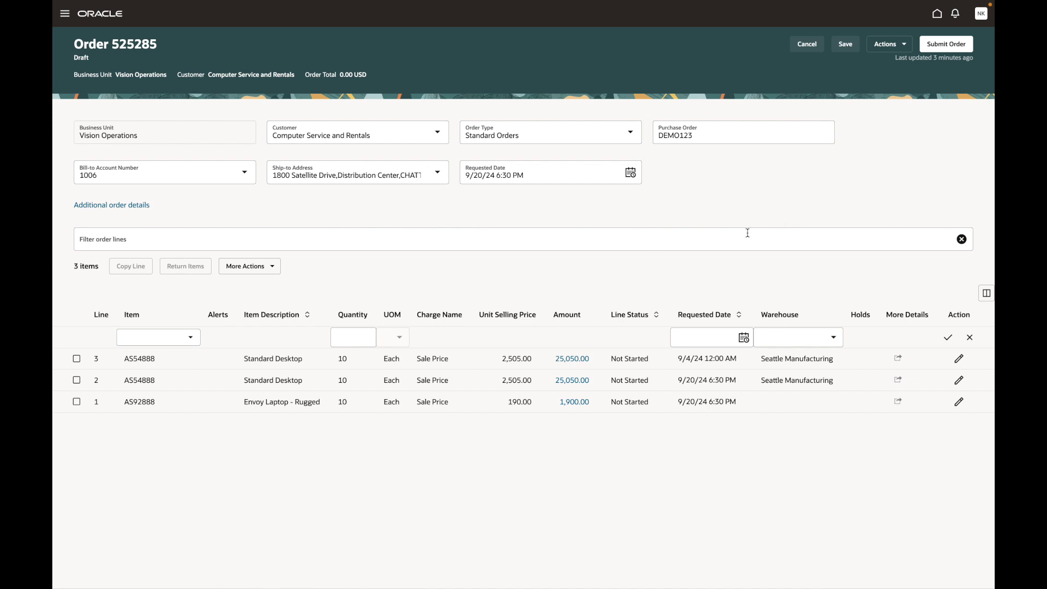
Step: Apply a Shipping Hold to the order with the comment "Hold shipping of all items on the order"
{"action": "left_click", "coordinate": [904, 48]}
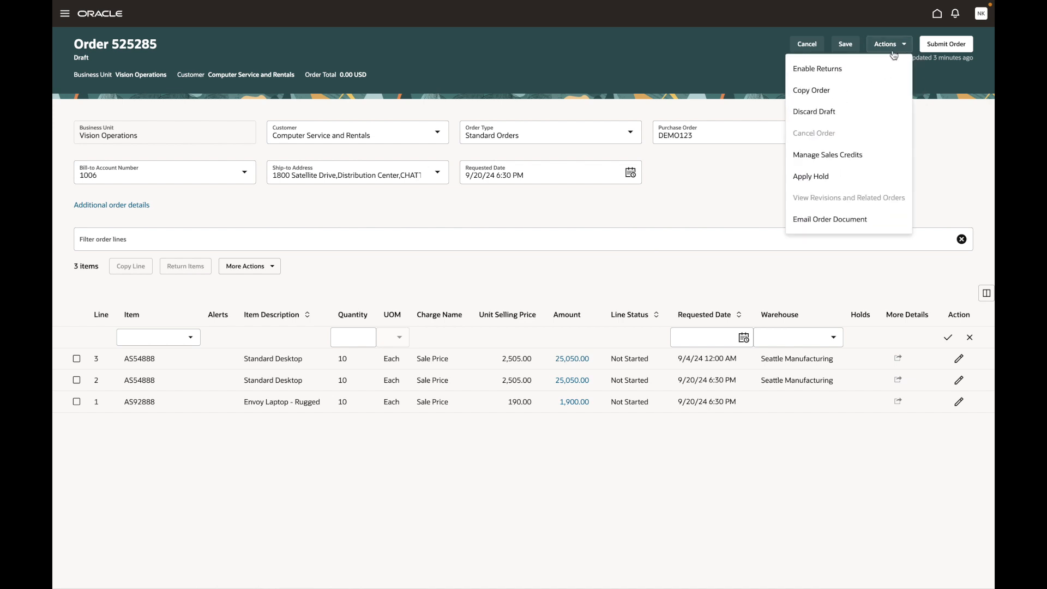
{"action": "left_click", "coordinate": [842, 180]}
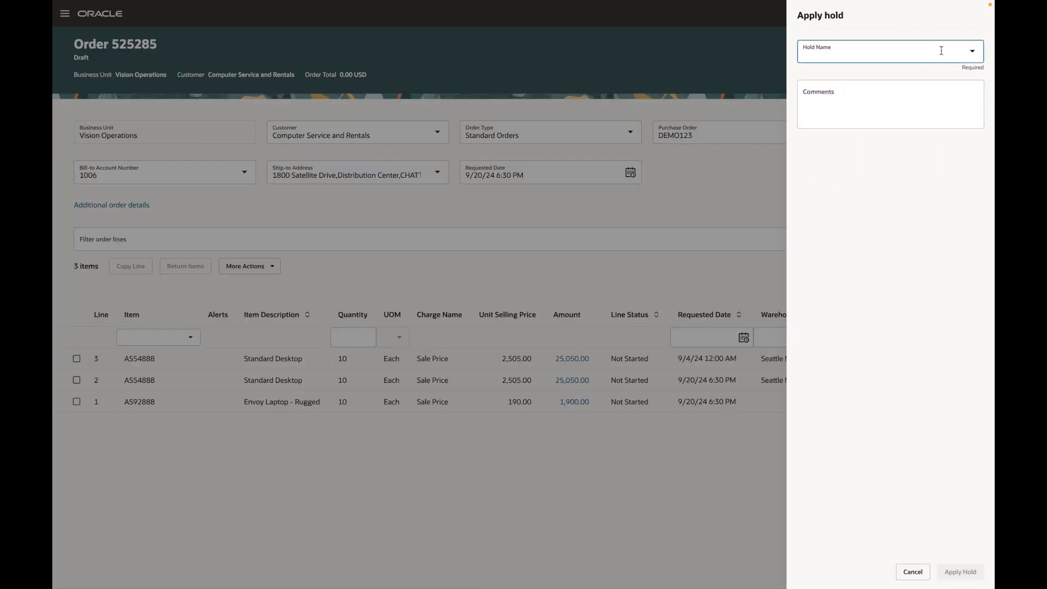
{"action": "type", "text": "Ship"}
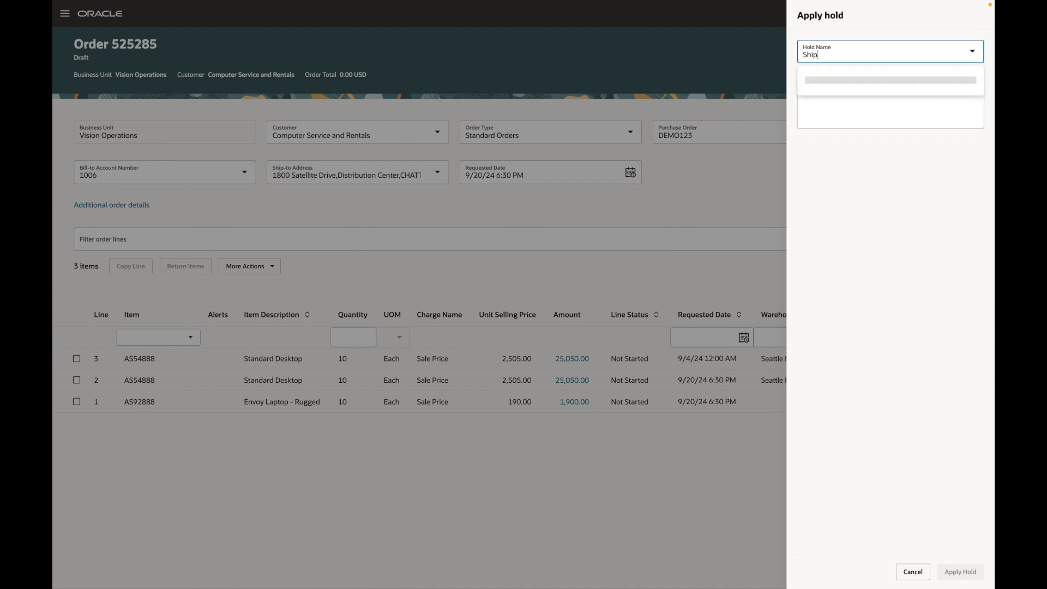
{"action": "type", "text": "ping Hold"}
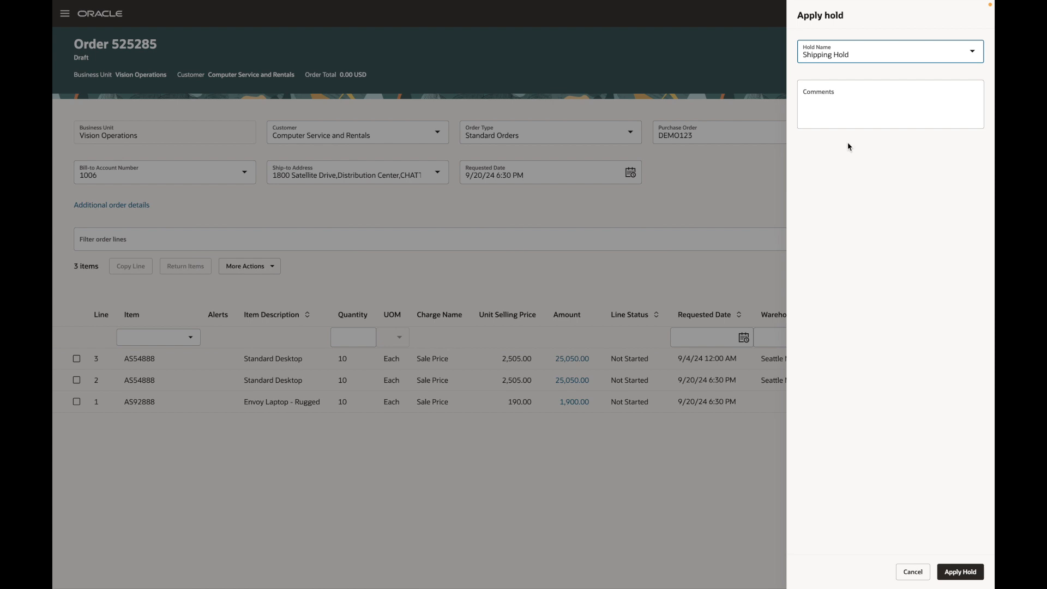
{"action": "left_click", "coordinate": [841, 103]}
{"action": "type", "text": "Hold shipping"}
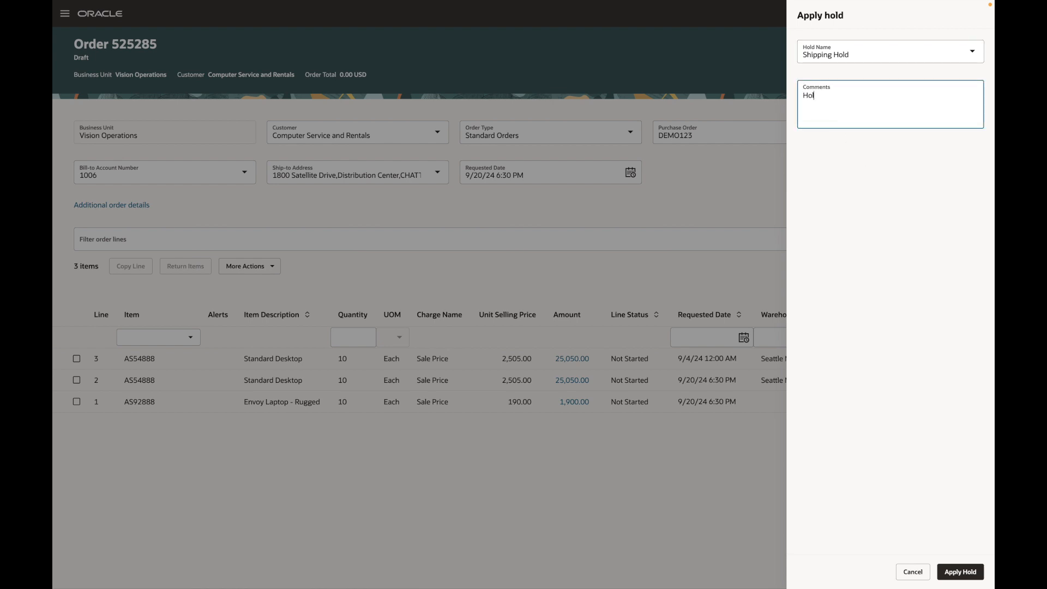
{"action": "type", "text": " of all items on the order"}
{"action": "left_click", "coordinate": [957, 572]}
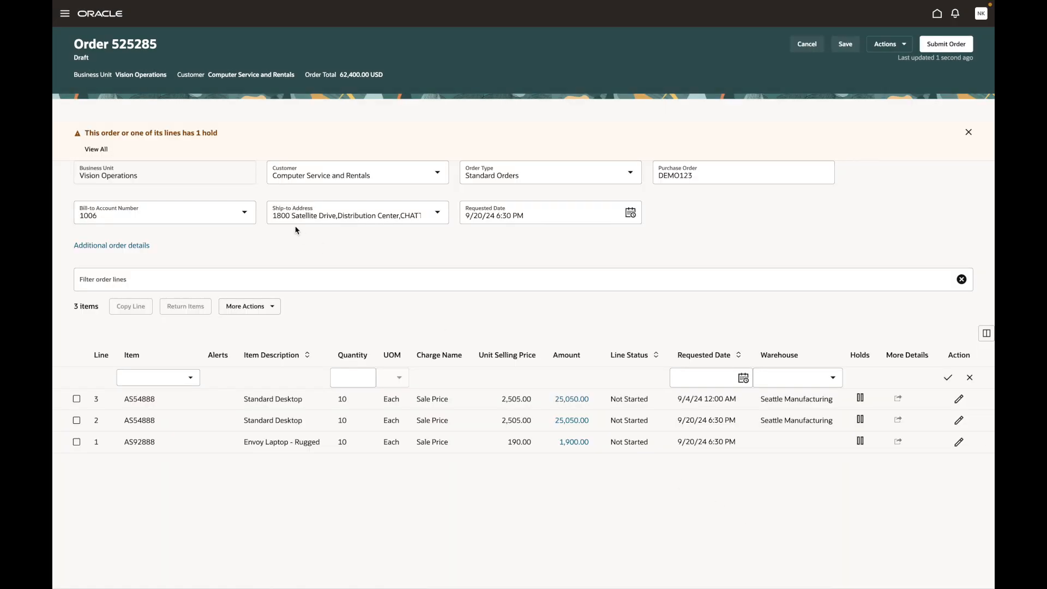
Step: Review all holds on the draft order, including the released ones, and return to the order
{"action": "left_click", "coordinate": [97, 150]}
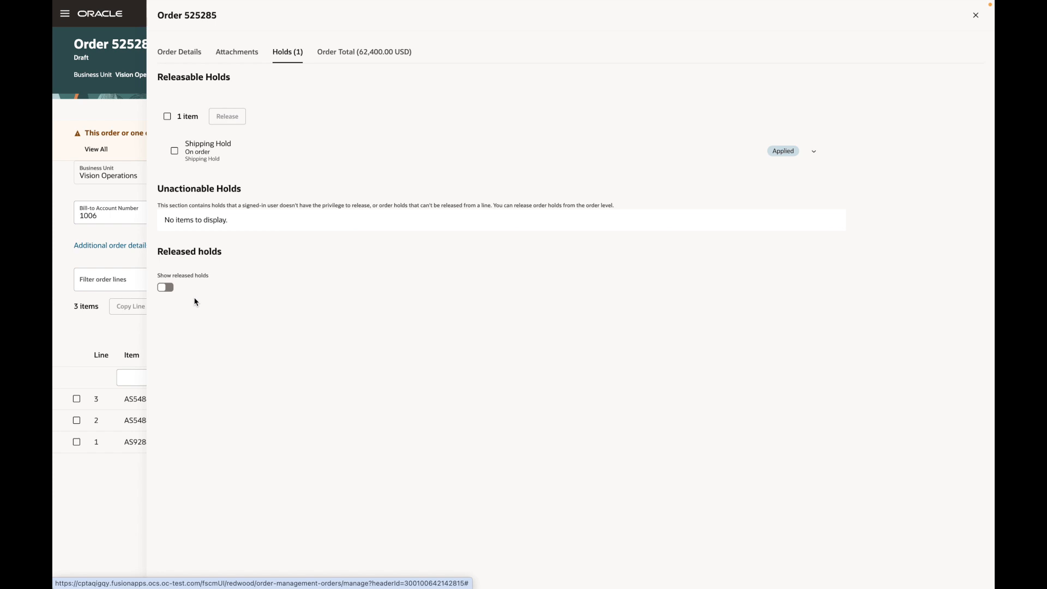
{"action": "left_click", "coordinate": [165, 289]}
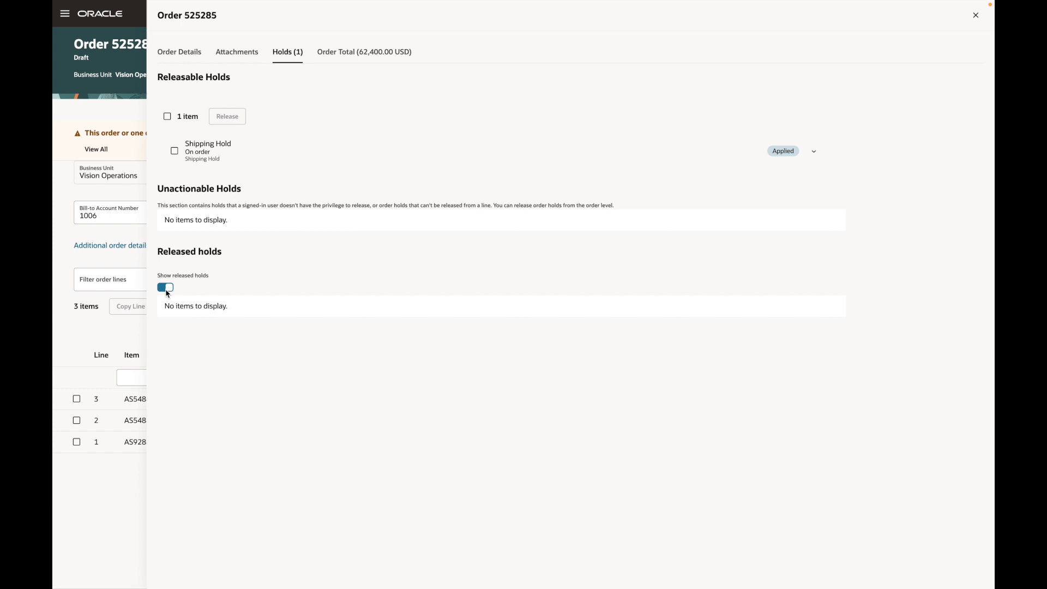
{"action": "left_click", "coordinate": [166, 288]}
{"action": "left_click", "coordinate": [129, 117]}
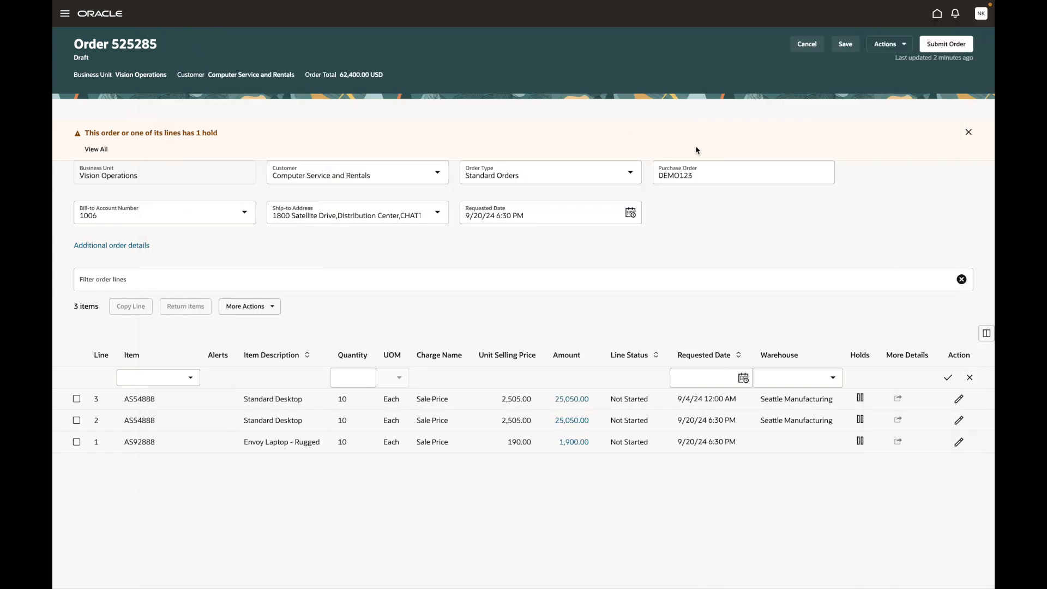
Step: Submit the order and review the email order document without sending it
{"action": "left_click", "coordinate": [946, 45]}
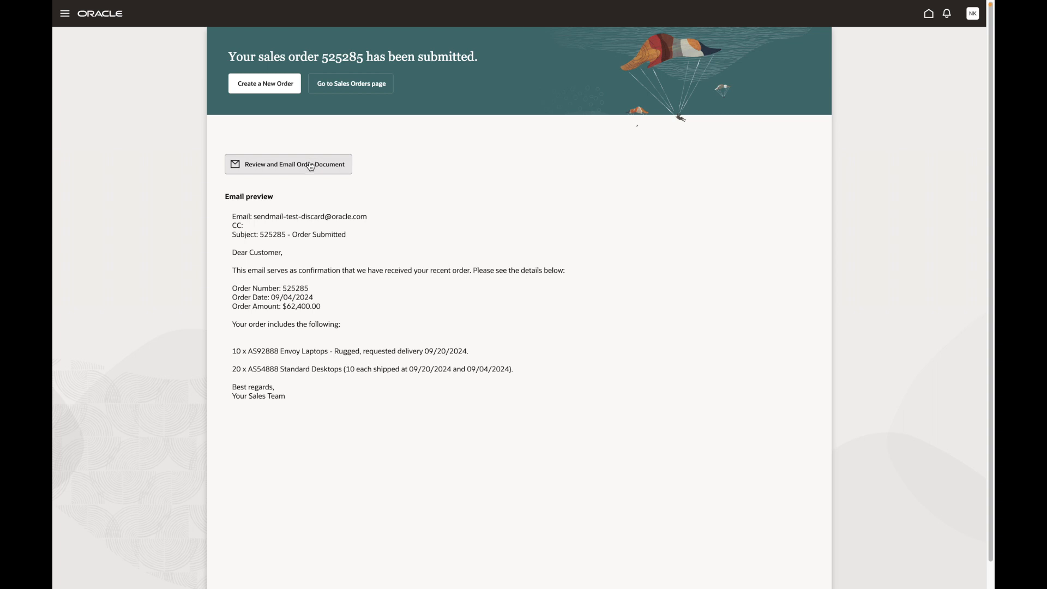
{"action": "left_click", "coordinate": [275, 165]}
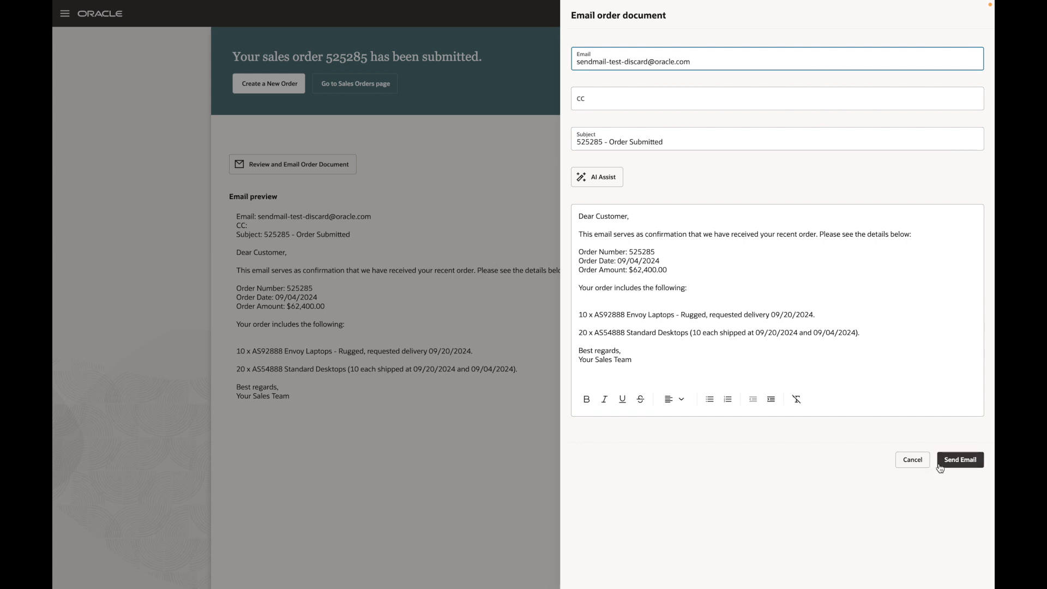
{"action": "left_click", "coordinate": [922, 467]}
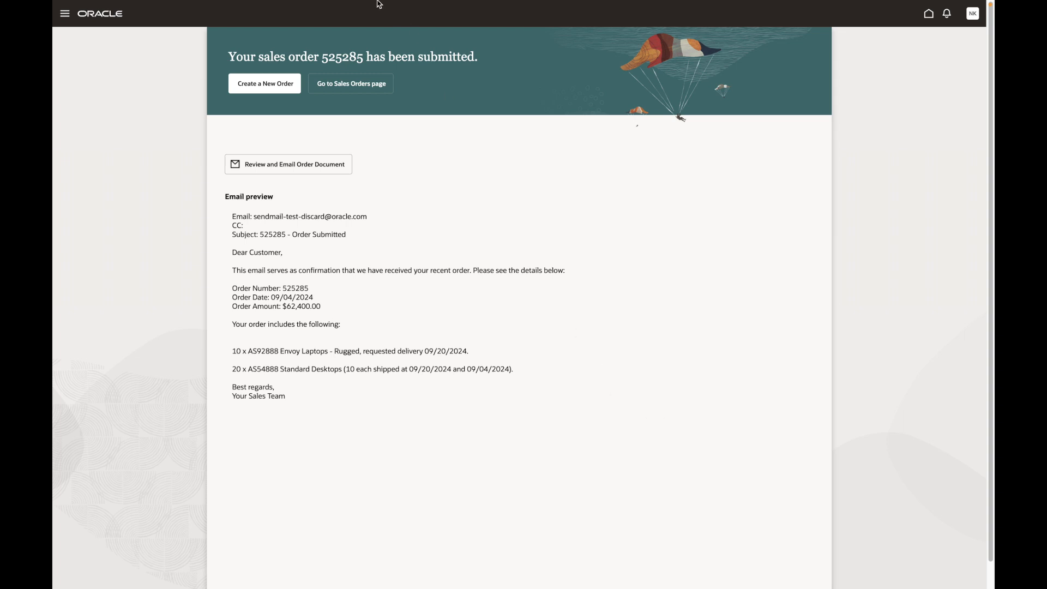
Step: Go to the sales orders list and search for the submitted order by its order number
{"action": "double_click", "coordinate": [329, 58]}
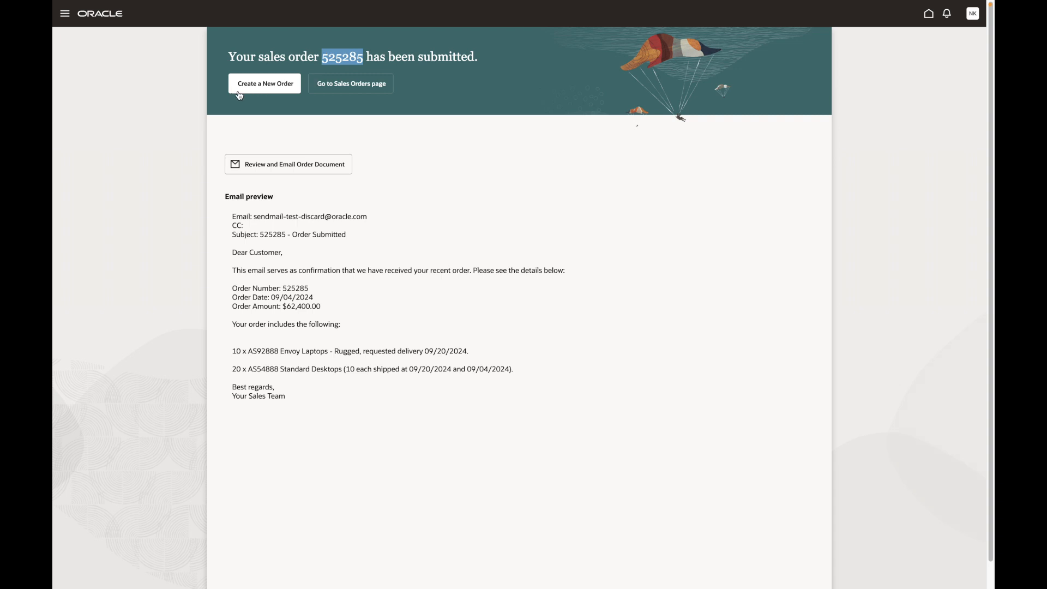
{"action": "left_click", "coordinate": [374, 87]}
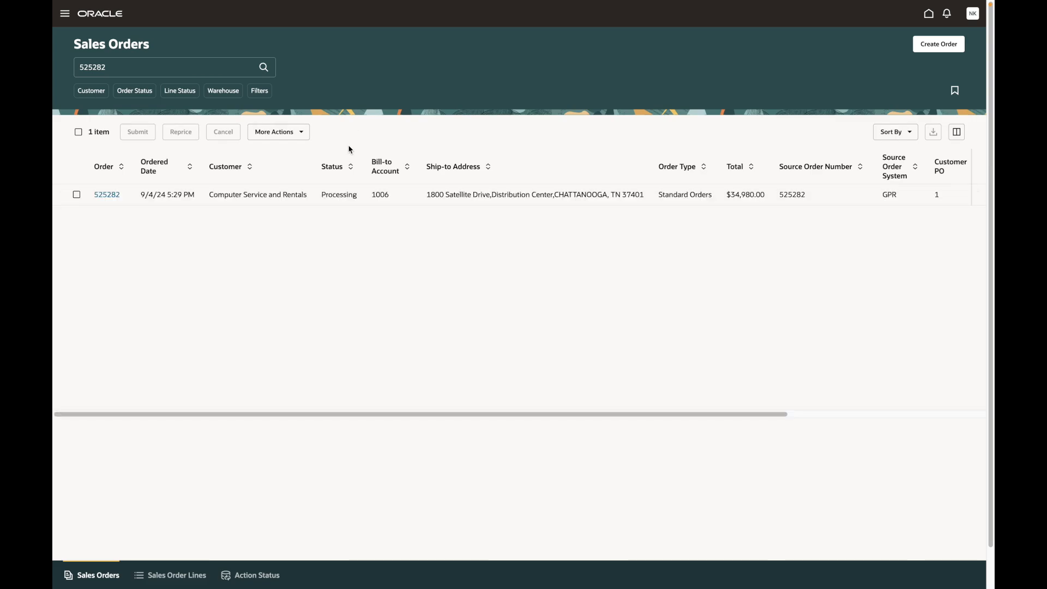
{"action": "left_click_drag", "start_coordinate": [136, 67], "coordinate": [55, 63]}
{"action": "key", "text": "BackSpace"}
{"action": "type", "text": "525285"}
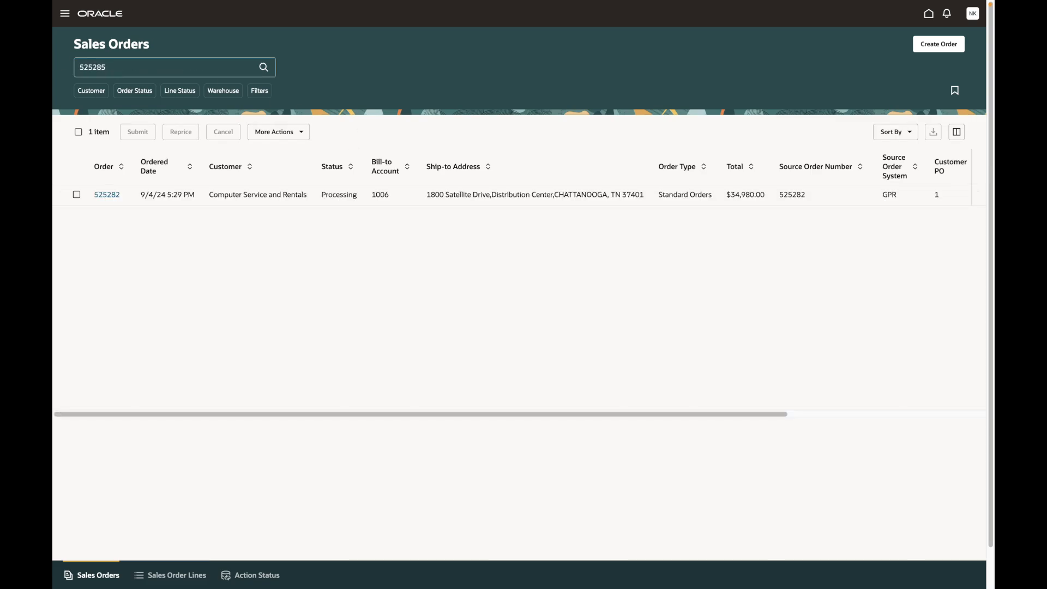
{"action": "key", "text": "Return"}
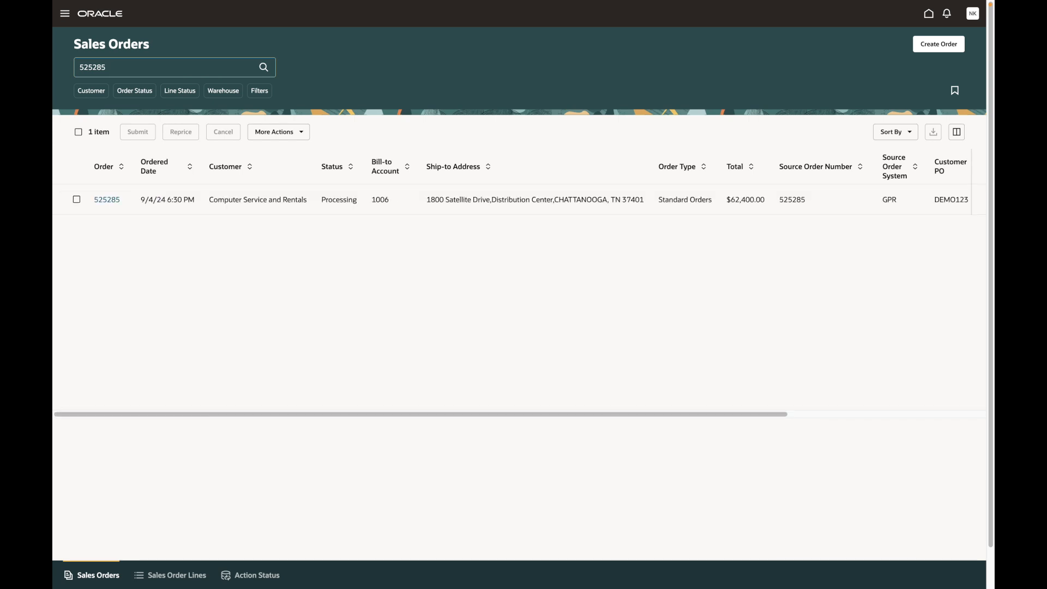
Step: Open the submitted order, check the status of its Shipping Hold, and return to the order
{"action": "left_click", "coordinate": [107, 199]}
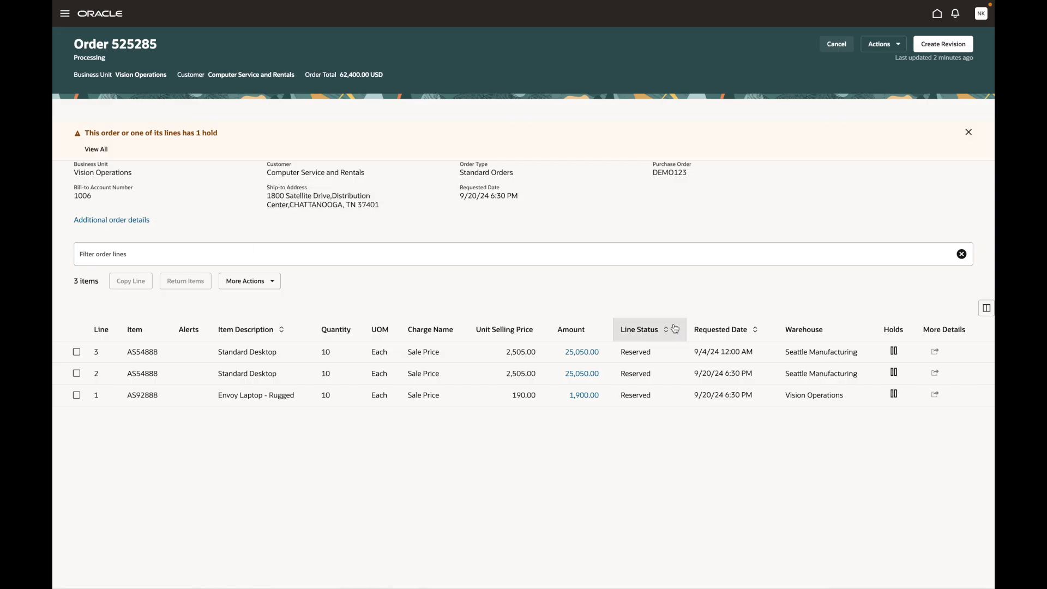
{"action": "left_click", "coordinate": [98, 154]}
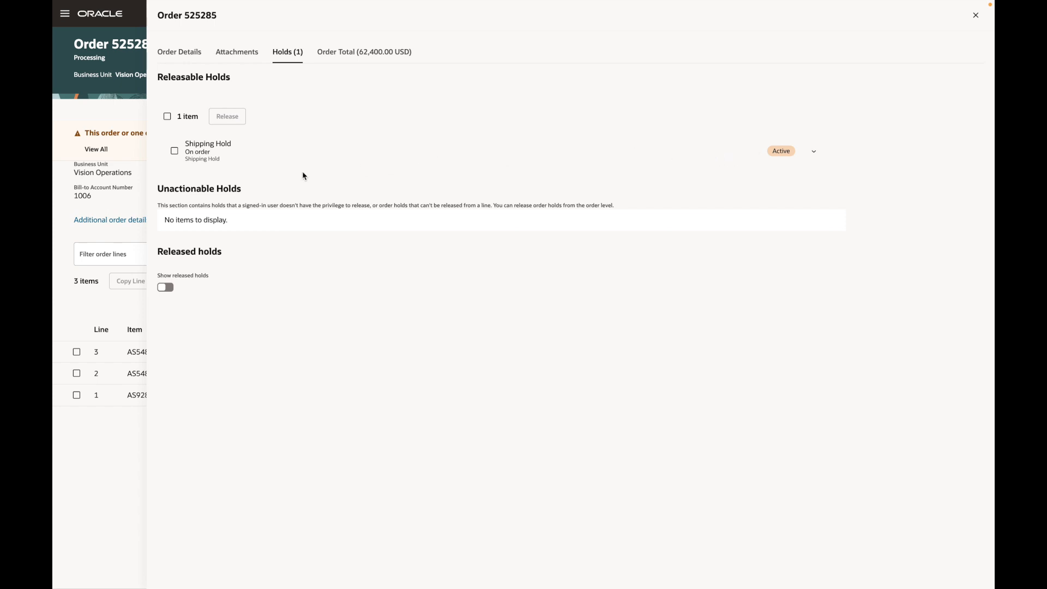
{"action": "left_click", "coordinate": [109, 212]}
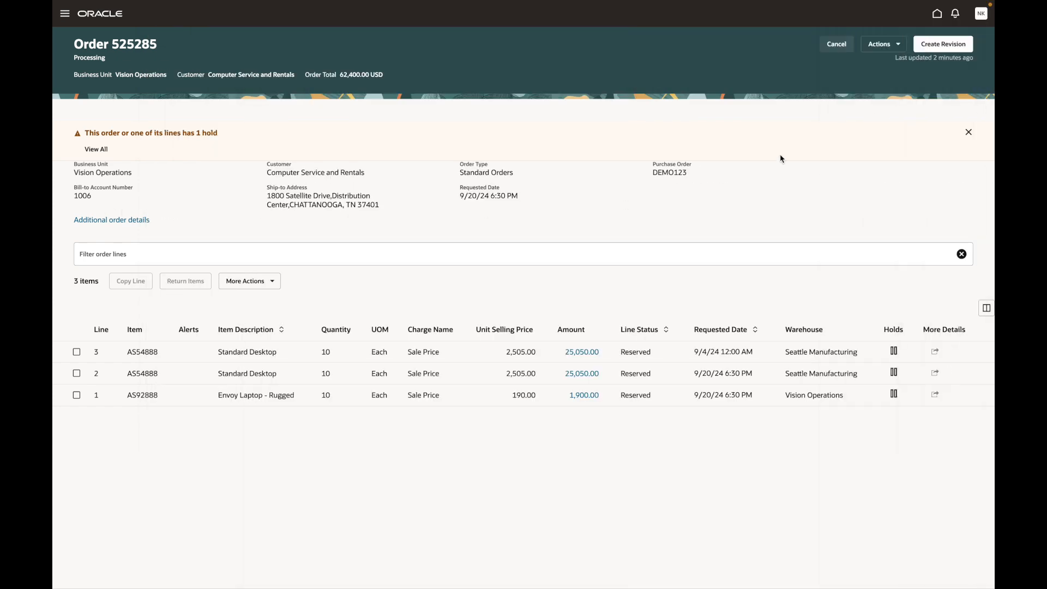
Step: Create a revision of the order and set the requested date of Standard Desktop line 3 to 10/18/24
{"action": "left_click", "coordinate": [930, 51]}
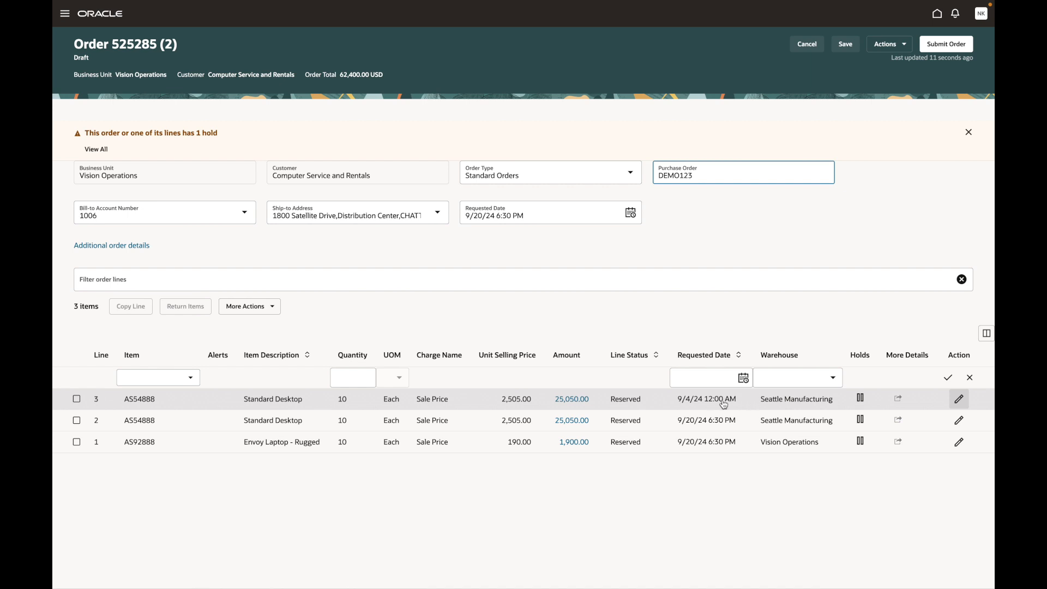
{"action": "left_click", "coordinate": [744, 403]}
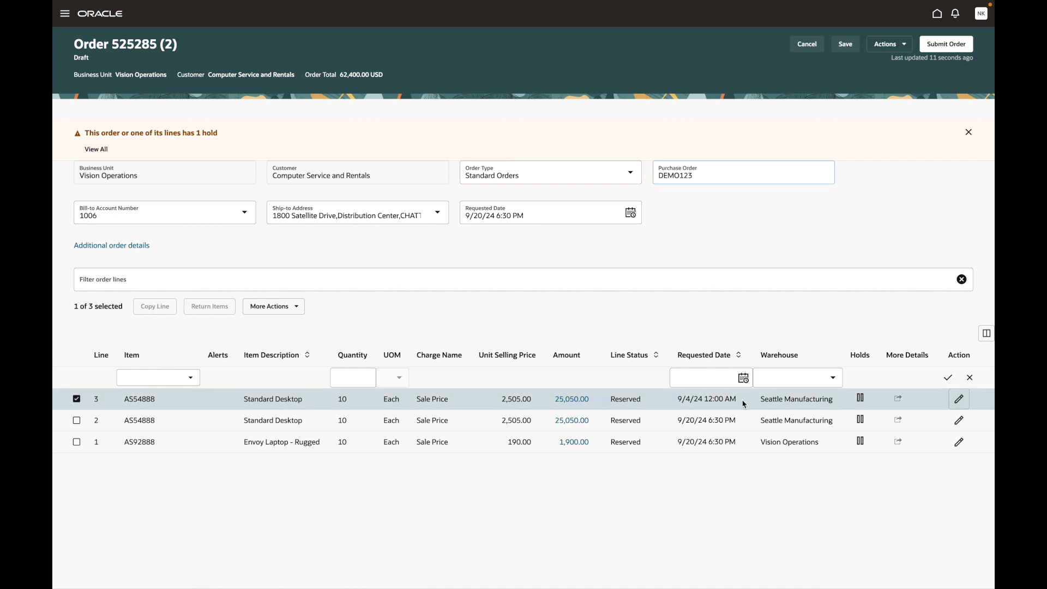
{"action": "left_click", "coordinate": [745, 404]}
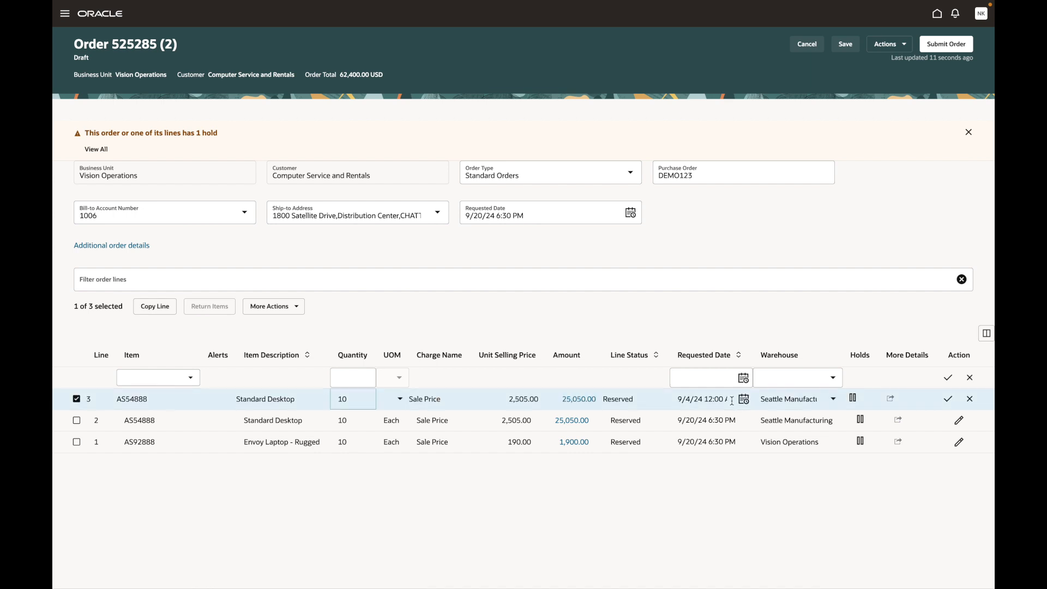
{"action": "left_click", "coordinate": [744, 399]}
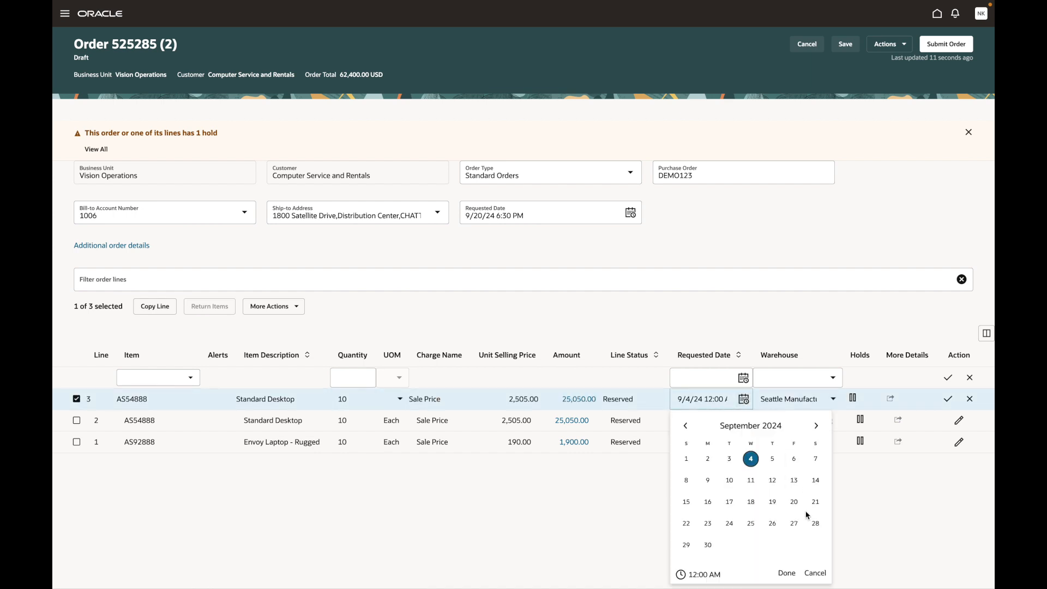
{"action": "left_click", "coordinate": [817, 425]}
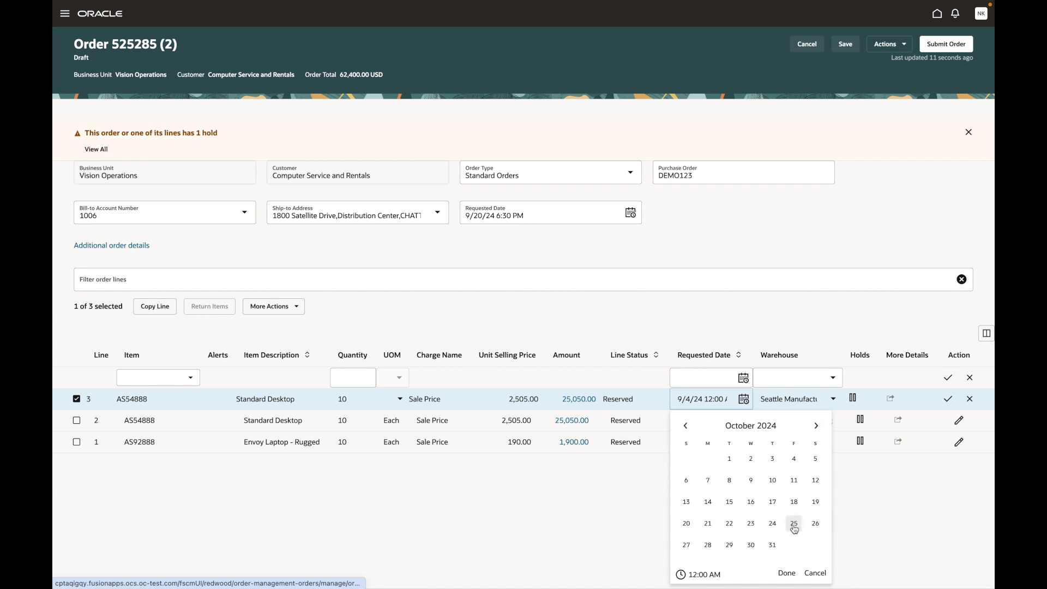
{"action": "left_click", "coordinate": [795, 502]}
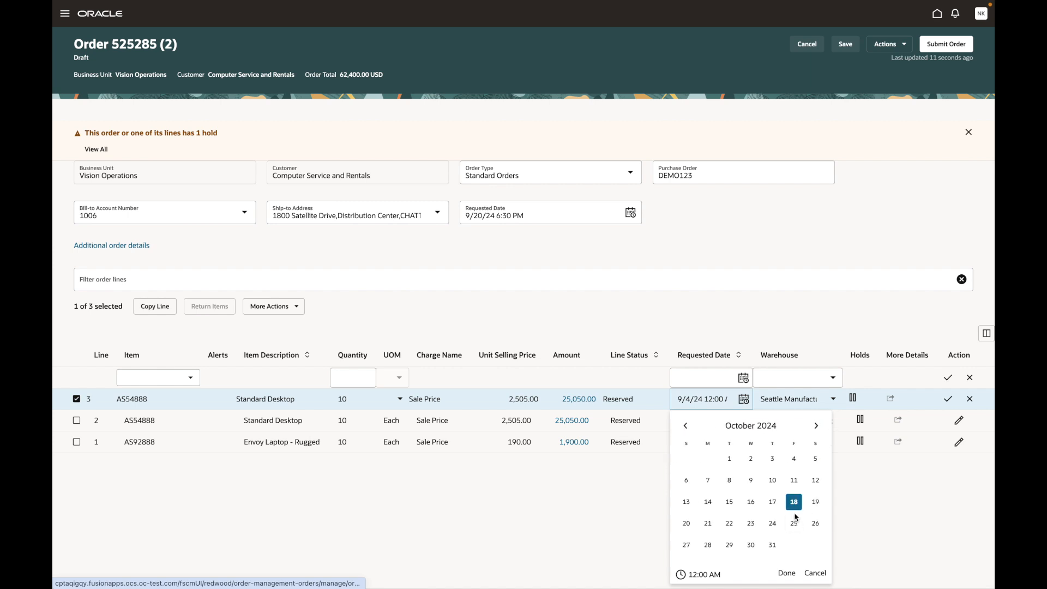
{"action": "left_click", "coordinate": [790, 577]}
{"action": "left_click", "coordinate": [948, 406]}
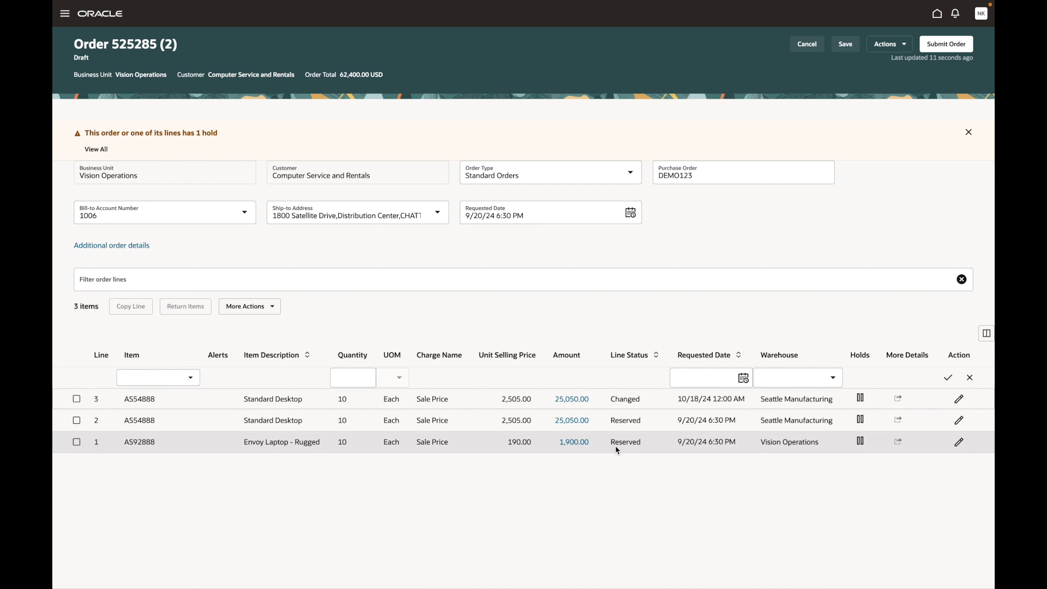
Step: Set the quantity of line 1, Envoy Laptop - Rugged, to 20
{"action": "left_click", "coordinate": [348, 443]}
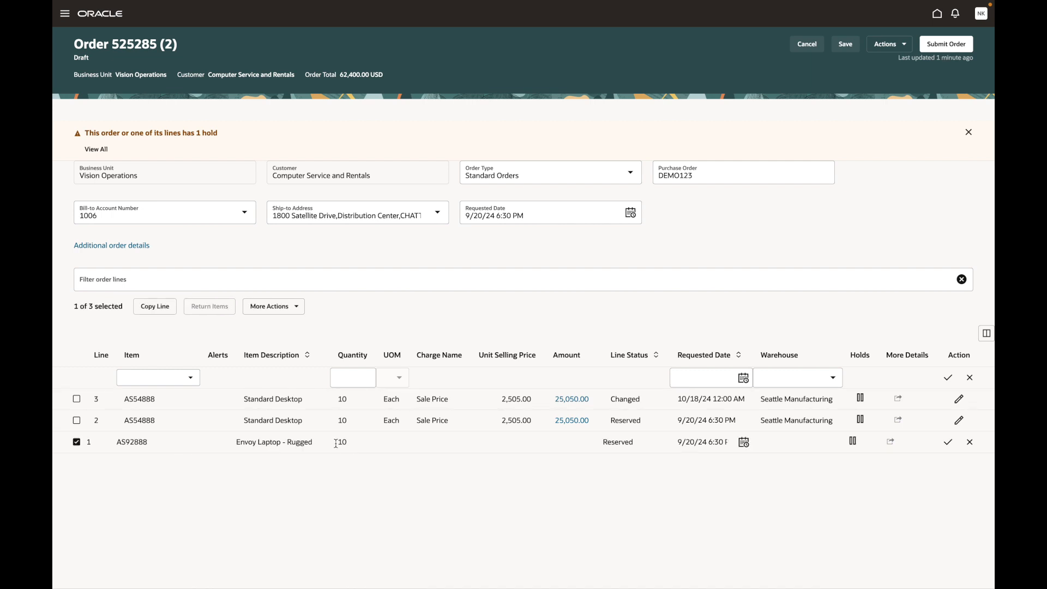
{"action": "left_click", "coordinate": [349, 444]}
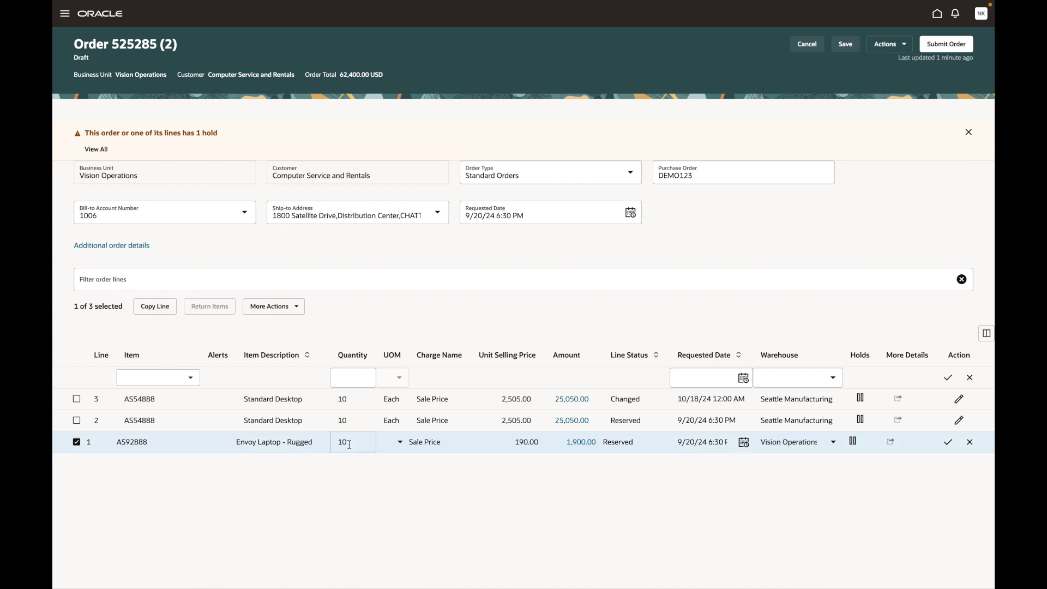
{"action": "left_click", "coordinate": [349, 445]}
{"action": "key", "text": "BackSpace"}
{"action": "key", "text": "BackSpace"}
{"action": "type", "text": "20"}
{"action": "key", "text": "Tab"}
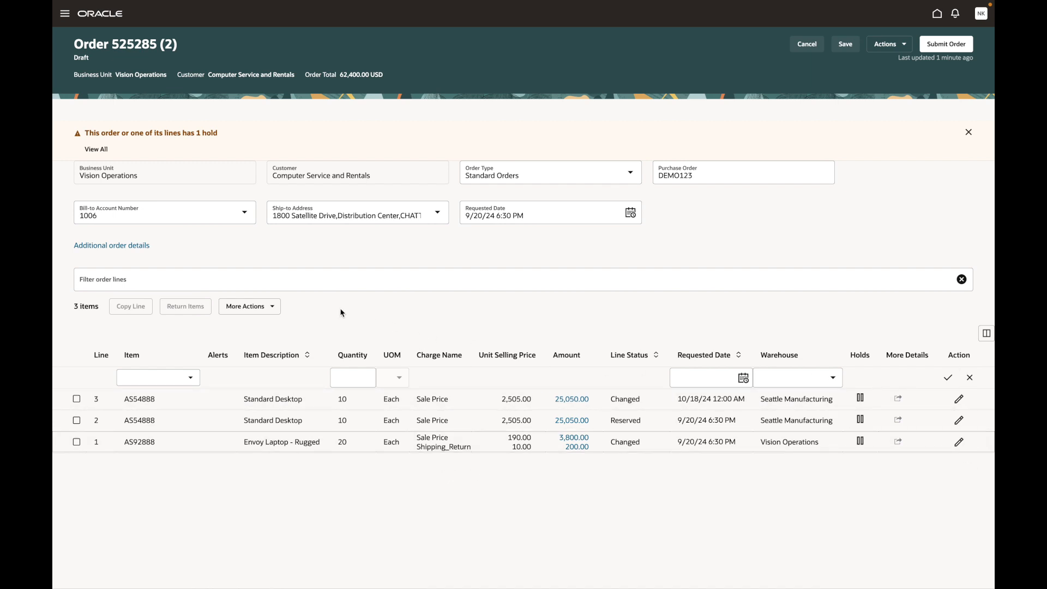
Step: Review the revision's order details, including the revision reason and comments fields, and return to the order lines
{"action": "left_click", "coordinate": [140, 249]}
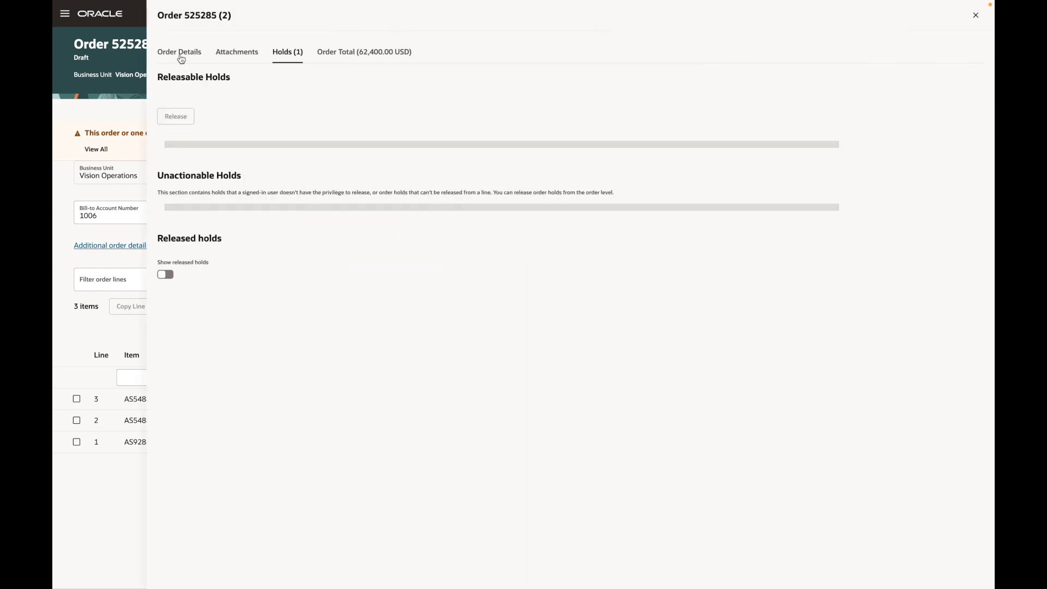
{"action": "left_click", "coordinate": [181, 57]}
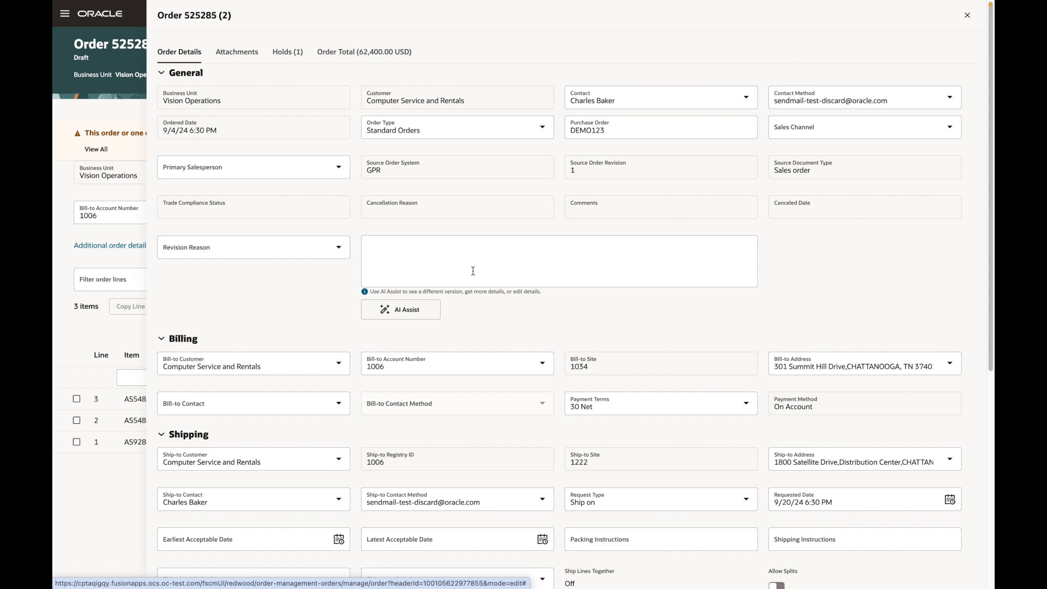
{"action": "left_click", "coordinate": [81, 333]}
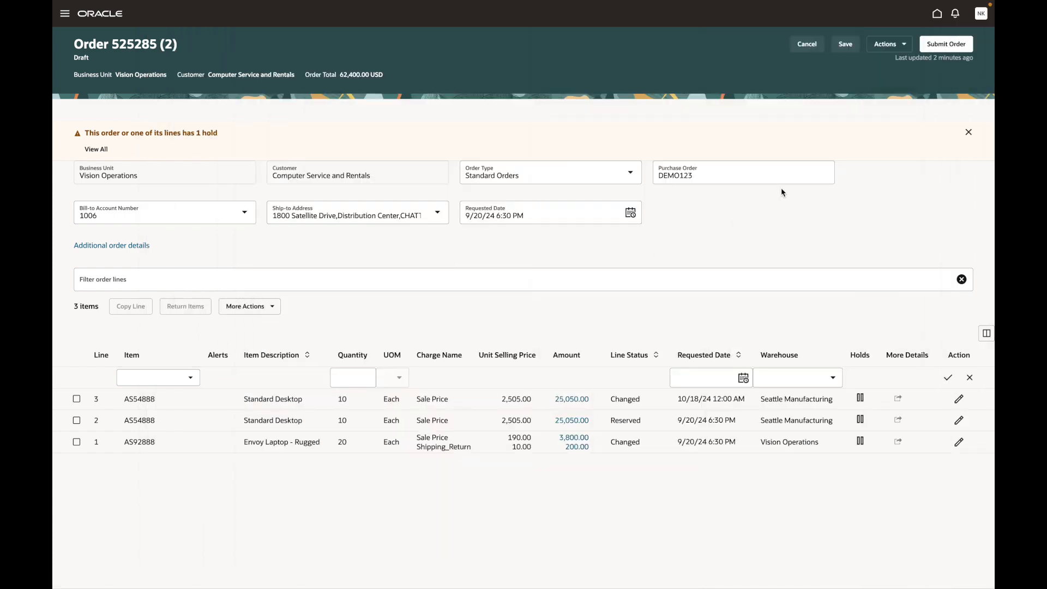
Step: Submit the revision with reason Customer Requested, adding change details rewritten with AI Assist
{"action": "left_click", "coordinate": [952, 48]}
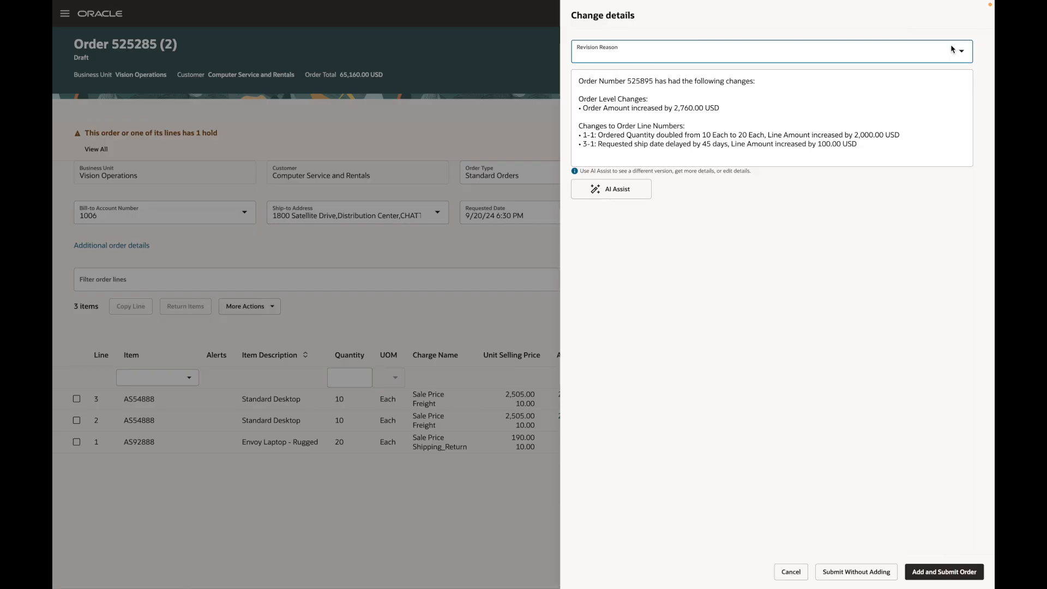
{"action": "left_click", "coordinate": [958, 56]}
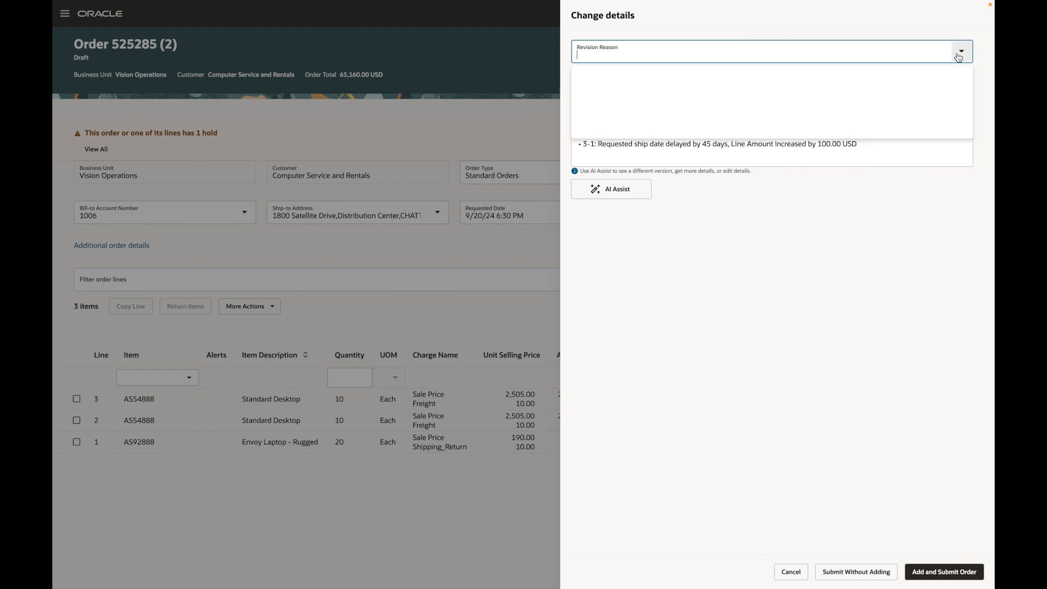
{"action": "left_click", "coordinate": [848, 99]}
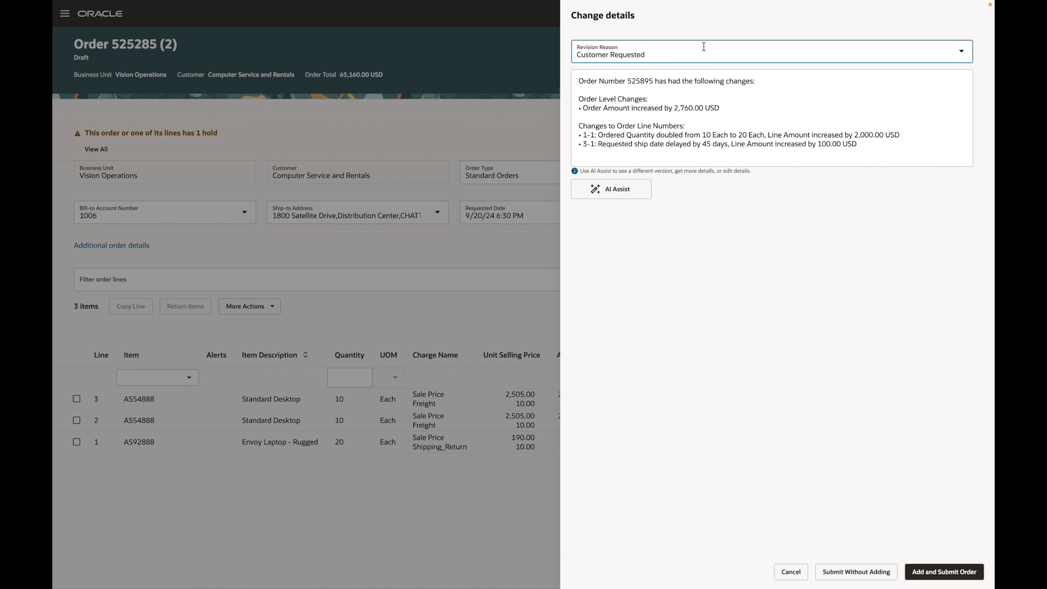
{"action": "left_click", "coordinate": [627, 195]}
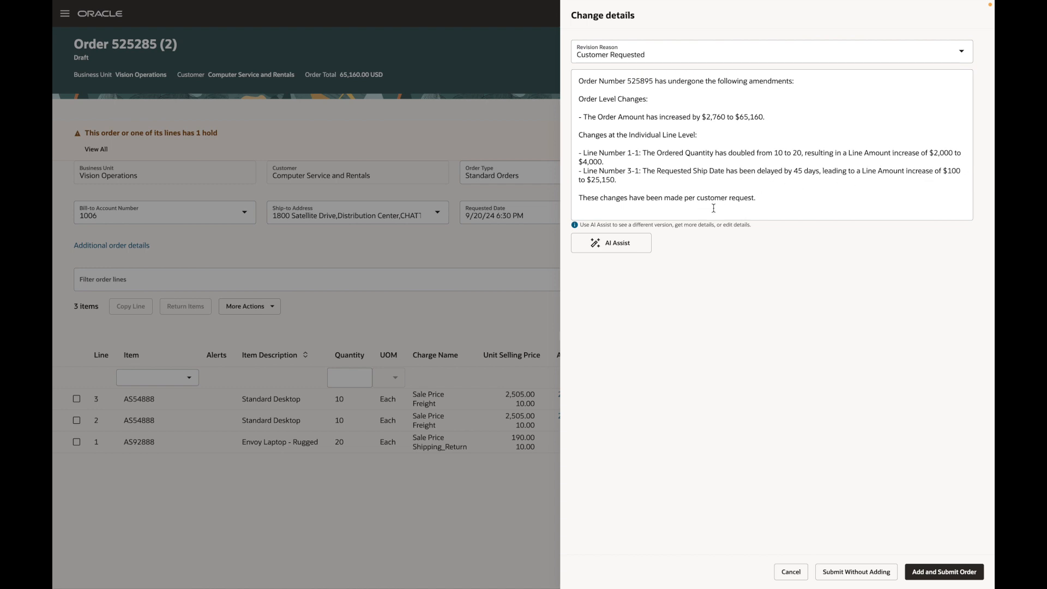
{"action": "left_click", "coordinate": [770, 199]}
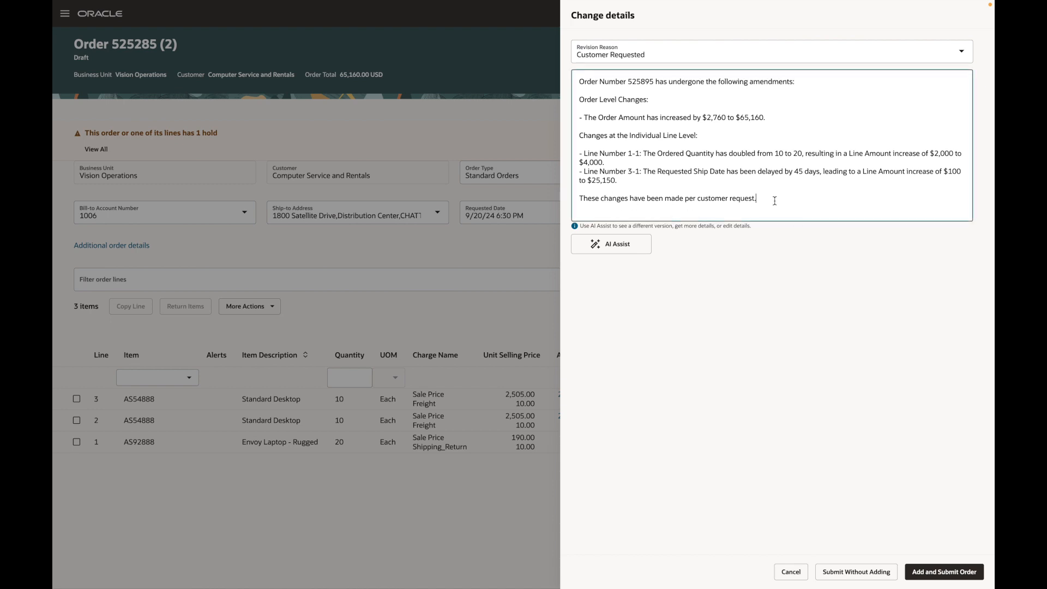
{"action": "left_click", "coordinate": [931, 577]}
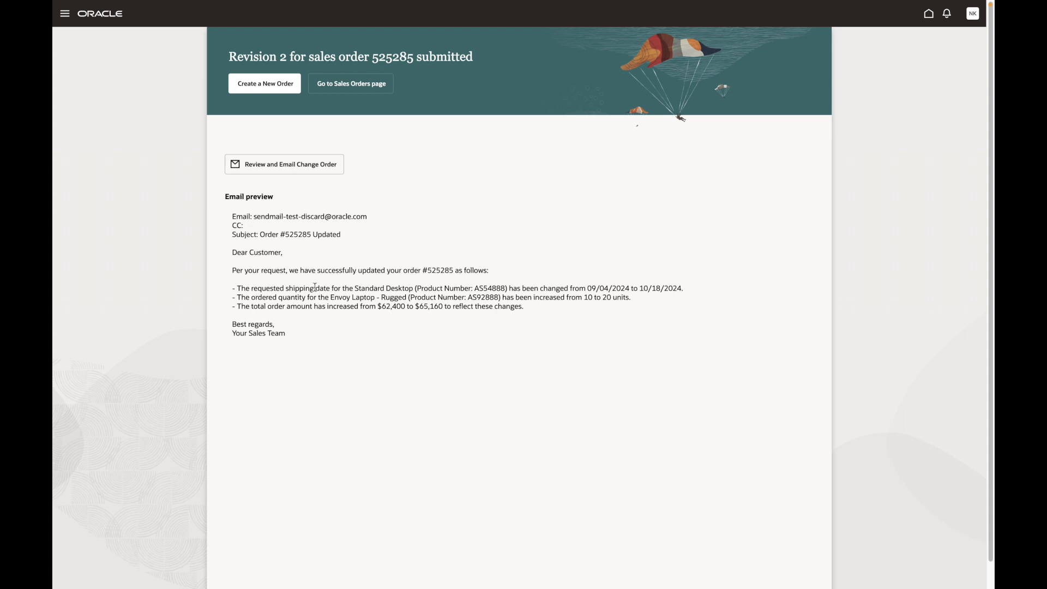
Step: Review the change order email's recipient, subject and message body, and return to the submission confirmation page
{"action": "left_click", "coordinate": [299, 168]}
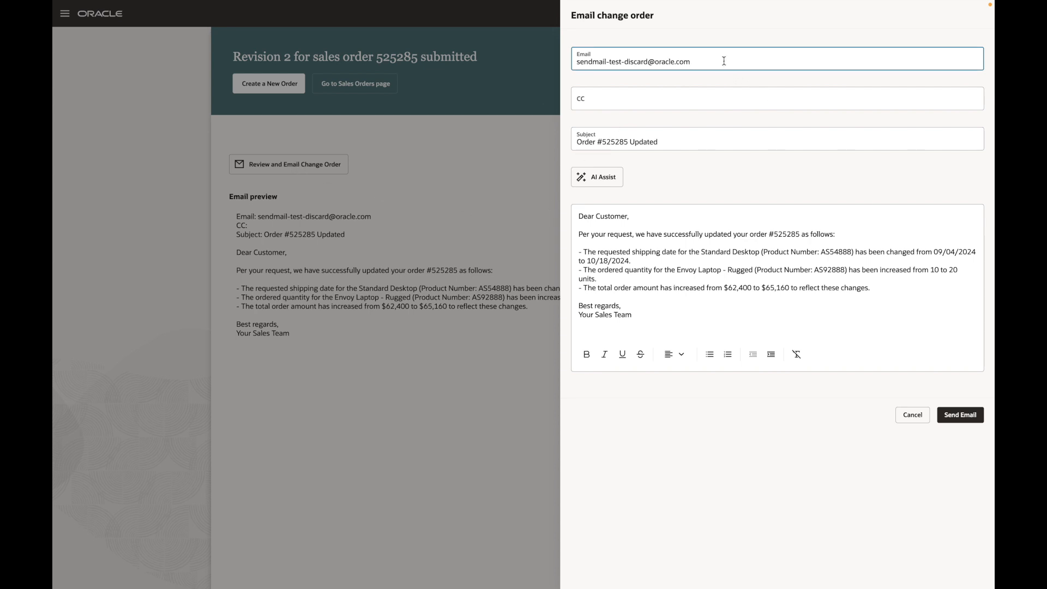
{"action": "triple_click", "coordinate": [704, 60]}
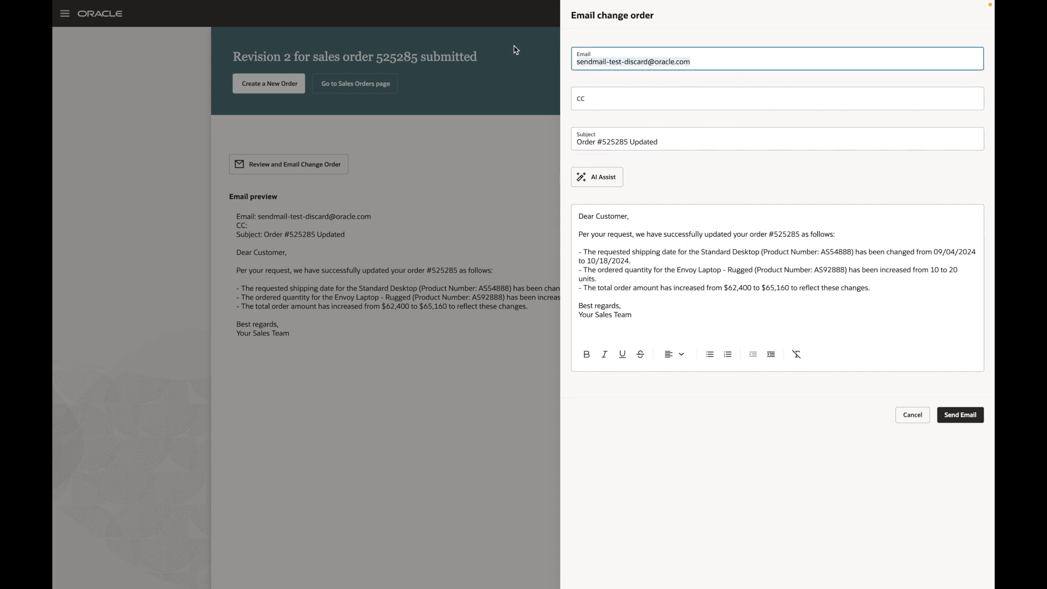
{"action": "left_click", "coordinate": [680, 256]}
{"action": "left_click", "coordinate": [668, 140]}
{"action": "triple_click", "coordinate": [669, 140]}
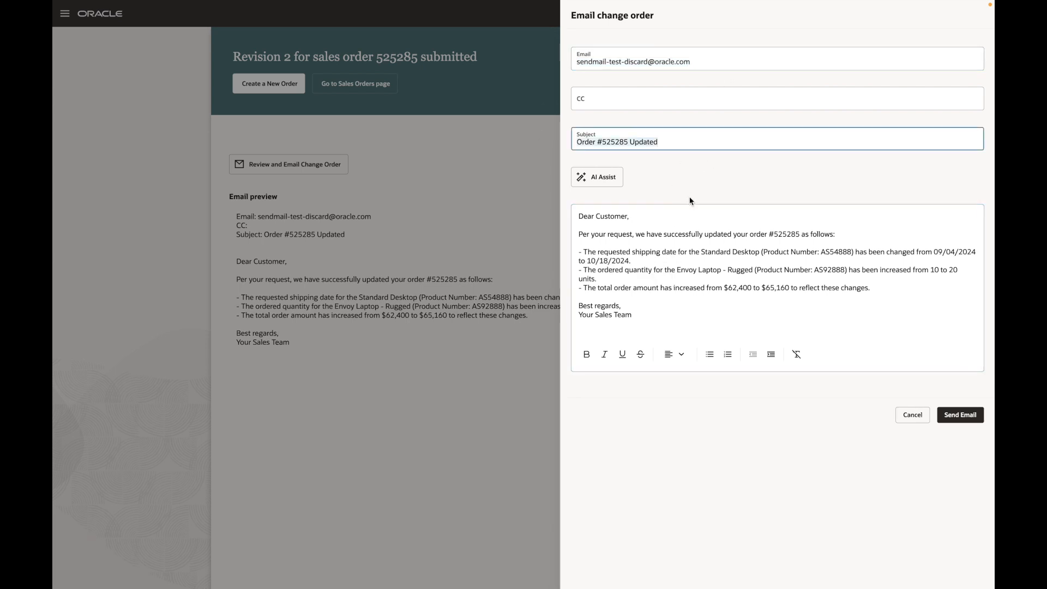
{"action": "left_click", "coordinate": [705, 266]}
{"action": "left_click", "coordinate": [669, 331]}
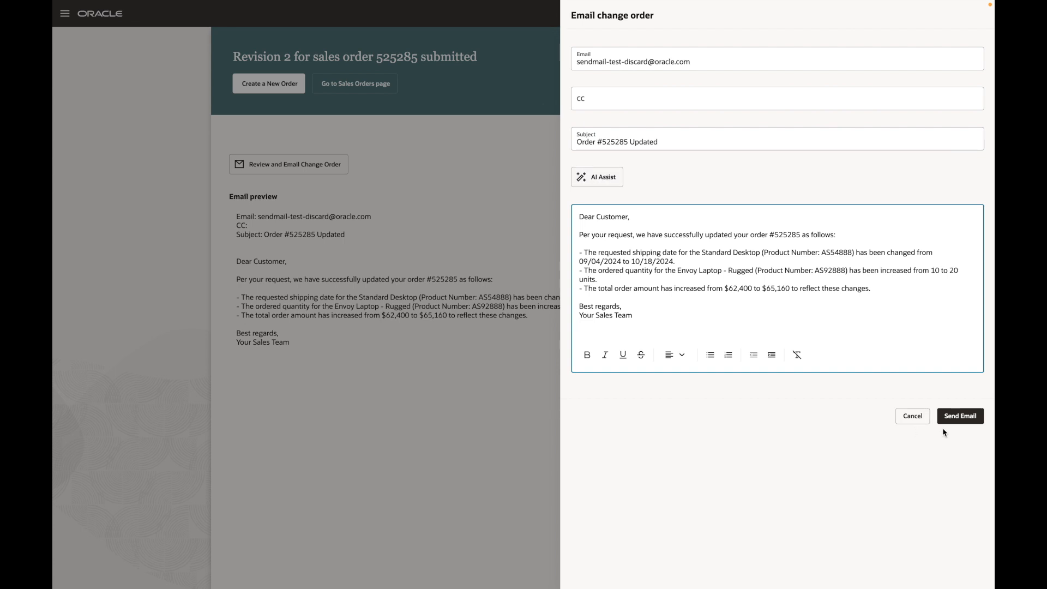
{"action": "left_click", "coordinate": [963, 420]}
{"action": "left_click", "coordinate": [906, 418]}
{"action": "left_click", "coordinate": [907, 418]}
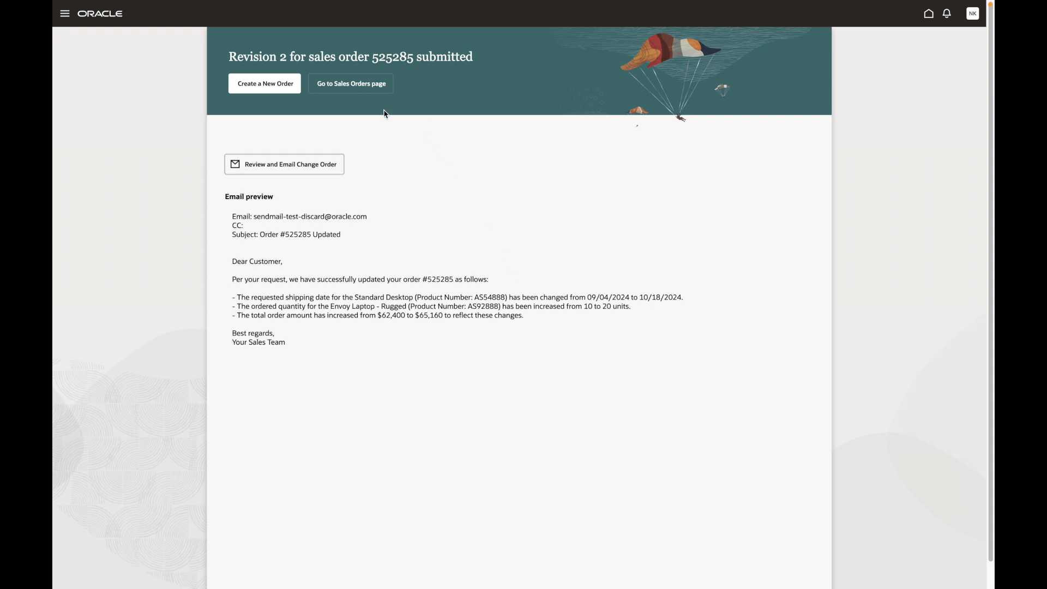
Step: Reopen the revised order from the sales orders list and review its revisions, including the full change details of Revision 2
{"action": "left_click", "coordinate": [359, 88]}
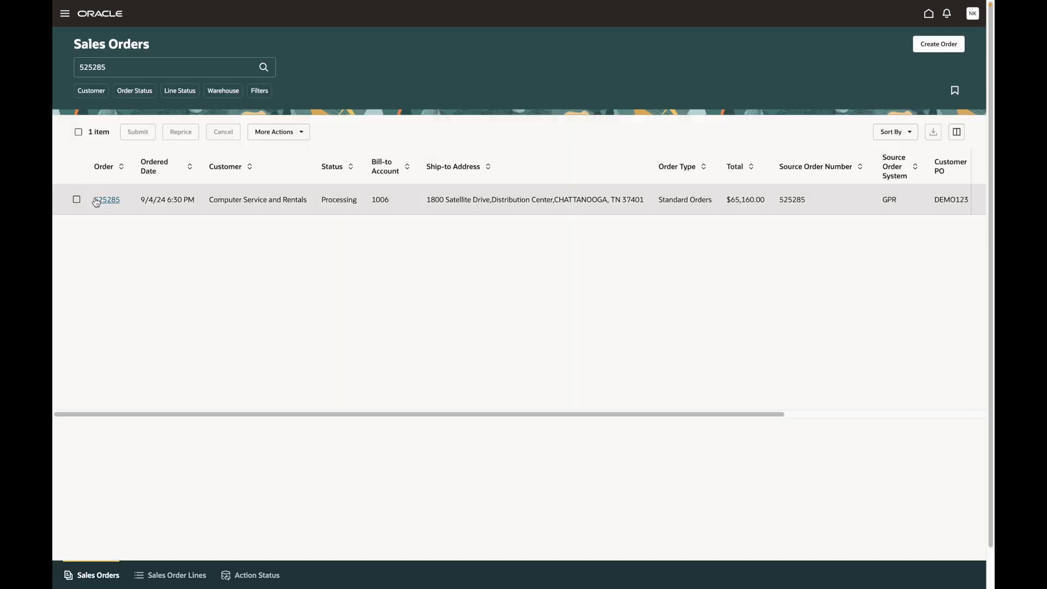
{"action": "left_click", "coordinate": [97, 201]}
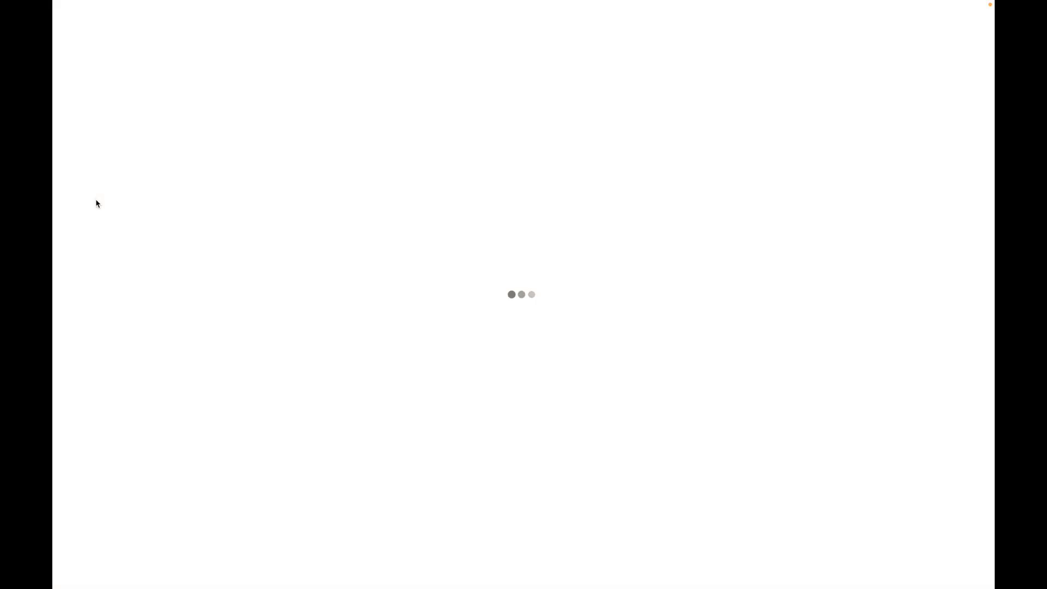
{"action": "left_click", "coordinate": [898, 47]}
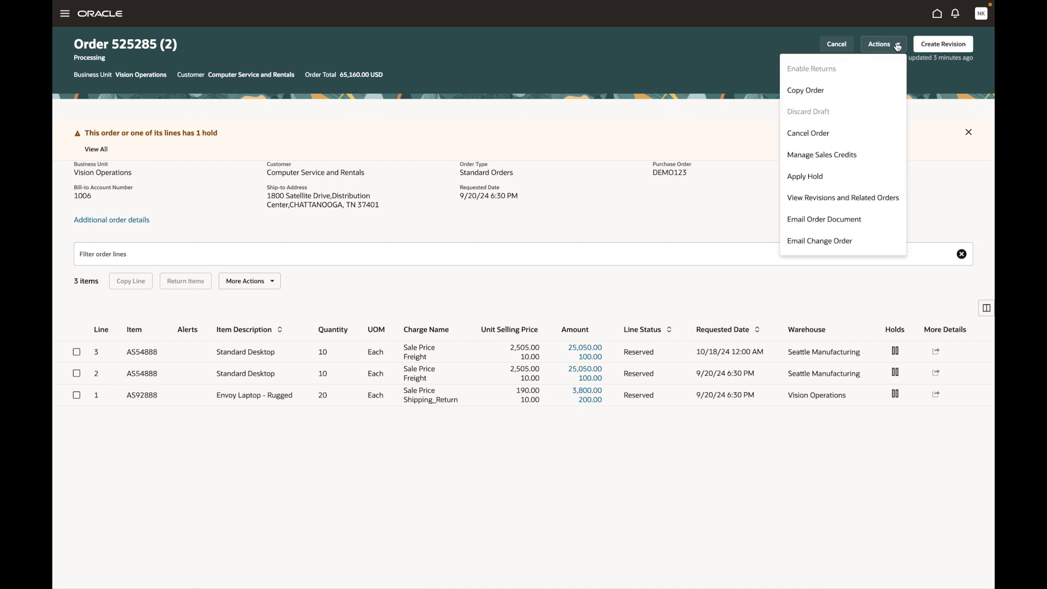
{"action": "left_click", "coordinate": [837, 198]}
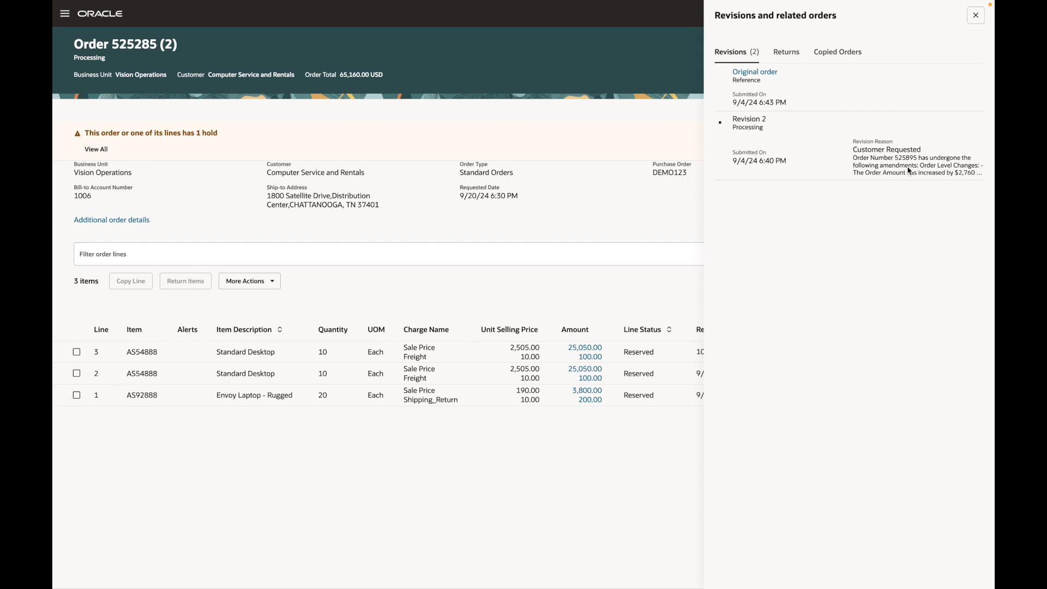
{"action": "mouse_move", "coordinate": [909, 170]}
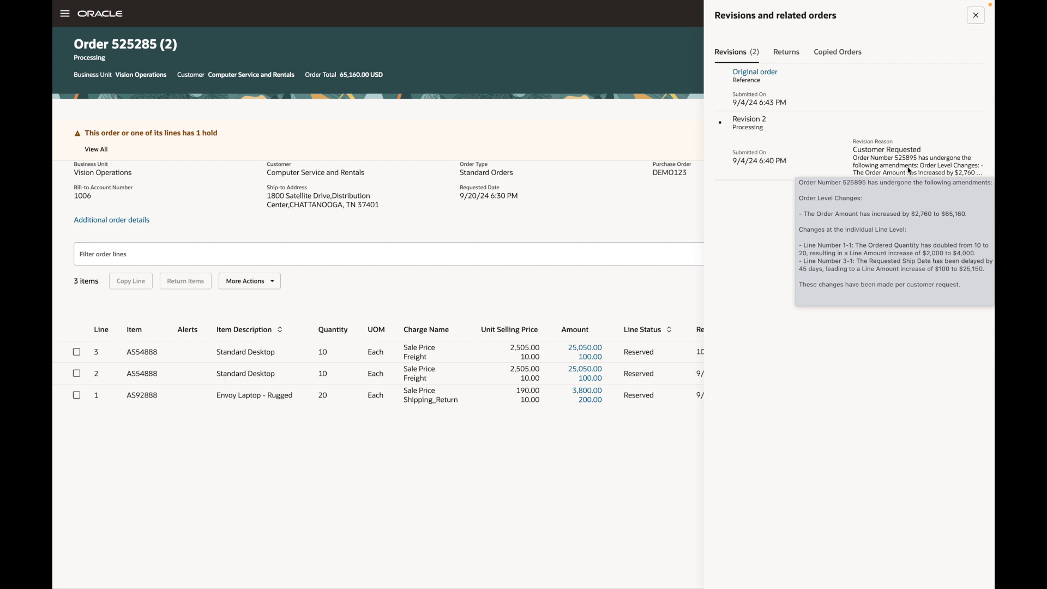